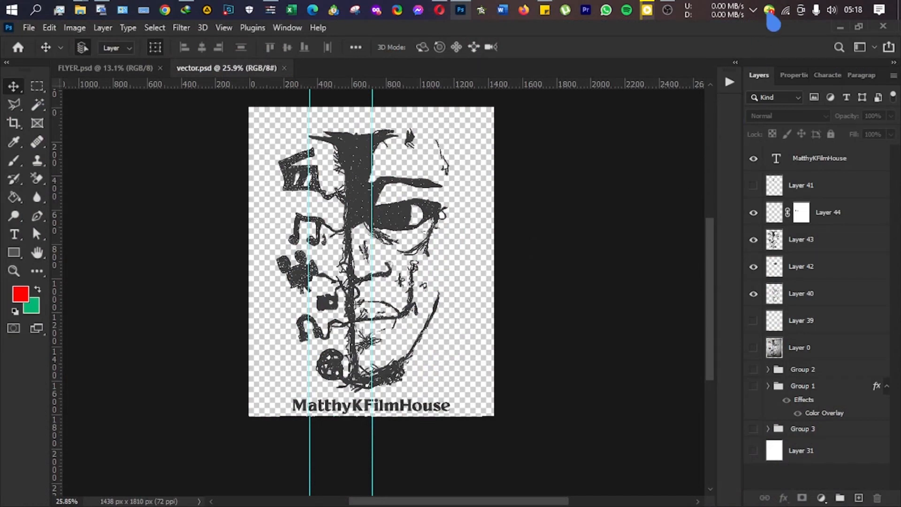
click(753, 10)
click(760, 16)
Create a landscape A4 document, 297 × 210 mm at 300 pixels/inch in RGB, and close it again.
click(28, 28)
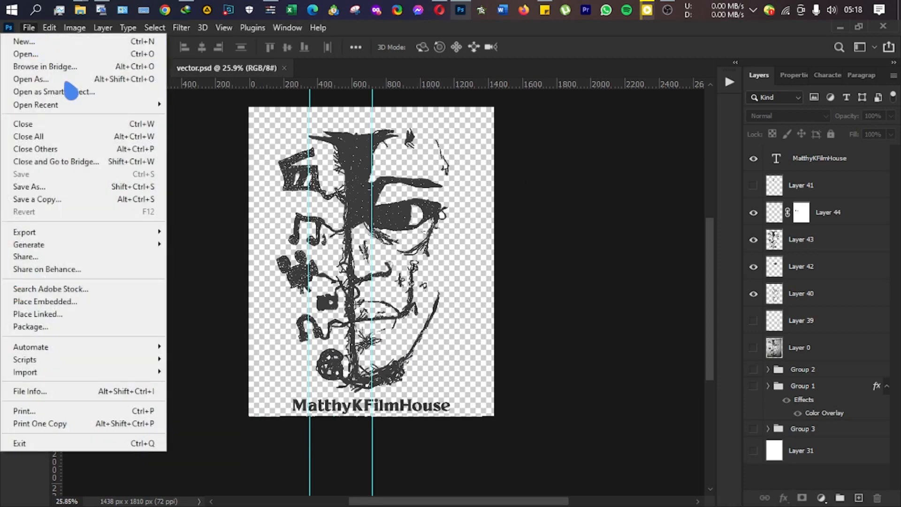
click(94, 41)
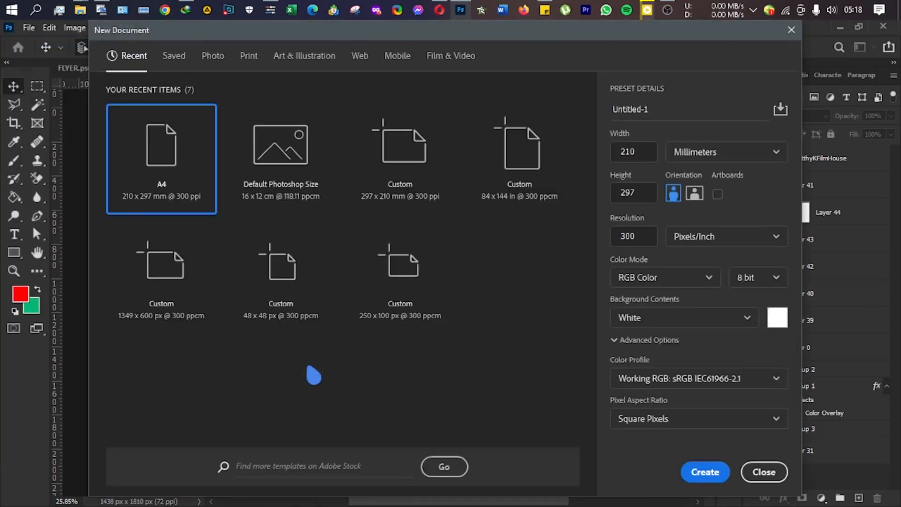
click(694, 193)
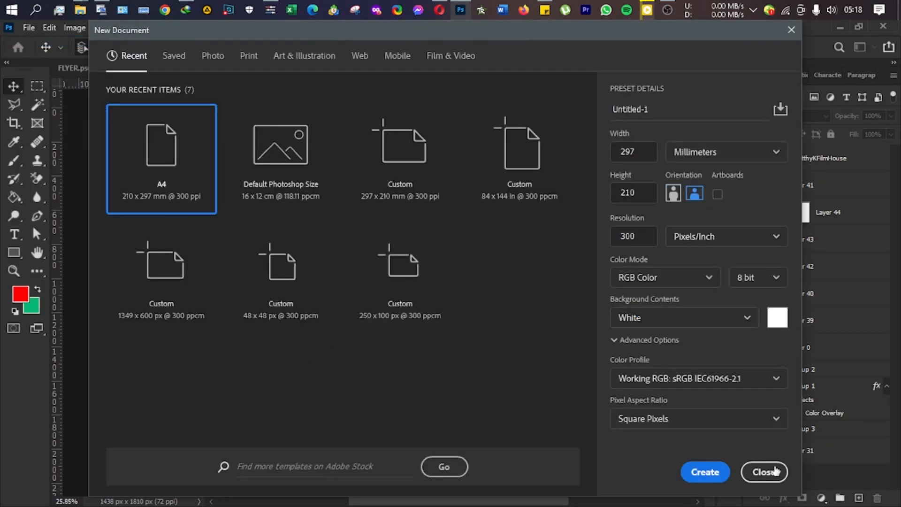
click(704, 471)
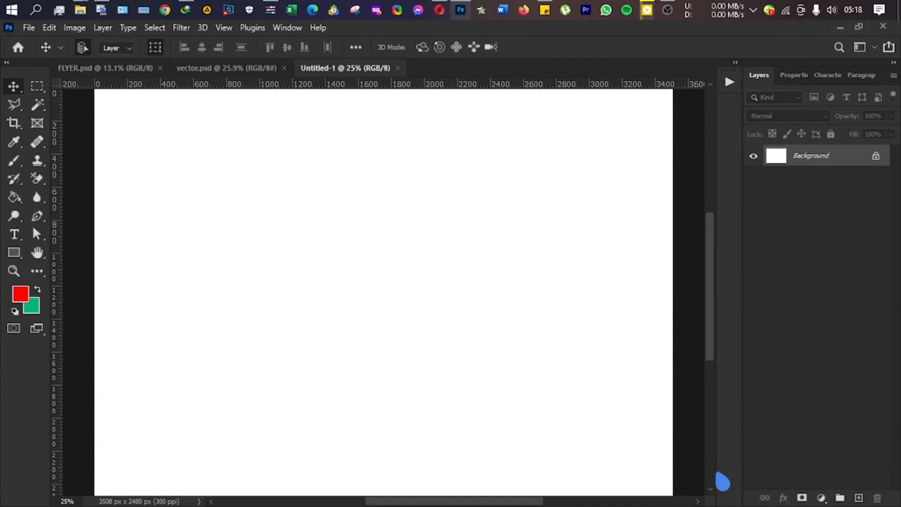
scroll(511, 404, down, 3)
drag(426, 503, 451, 504)
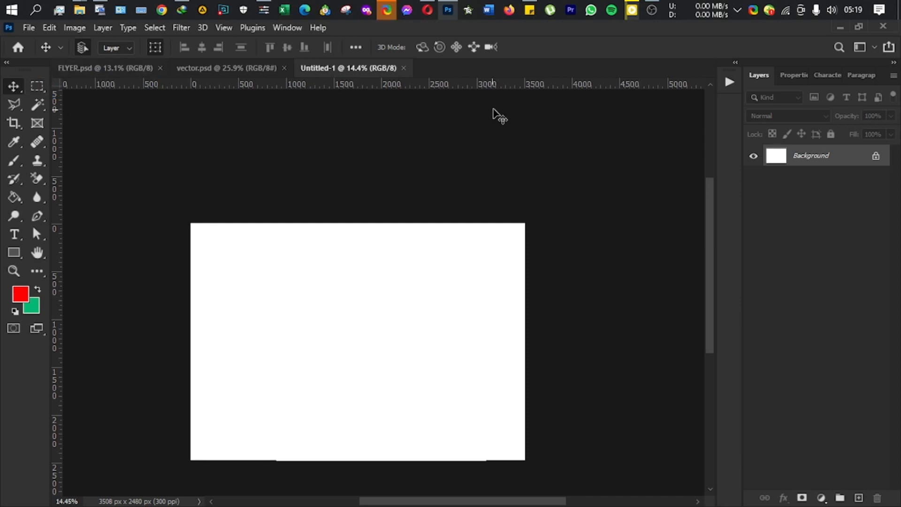
click(404, 69)
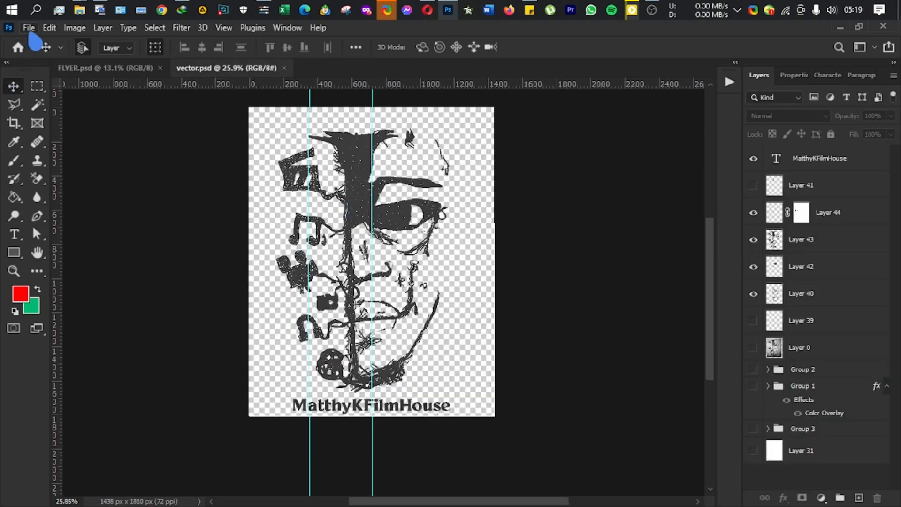
Create a new document from the A4 preset in landscape orientation, 297 × 210 mm at 300 pixels/inch with a white background.
click(29, 28)
click(42, 41)
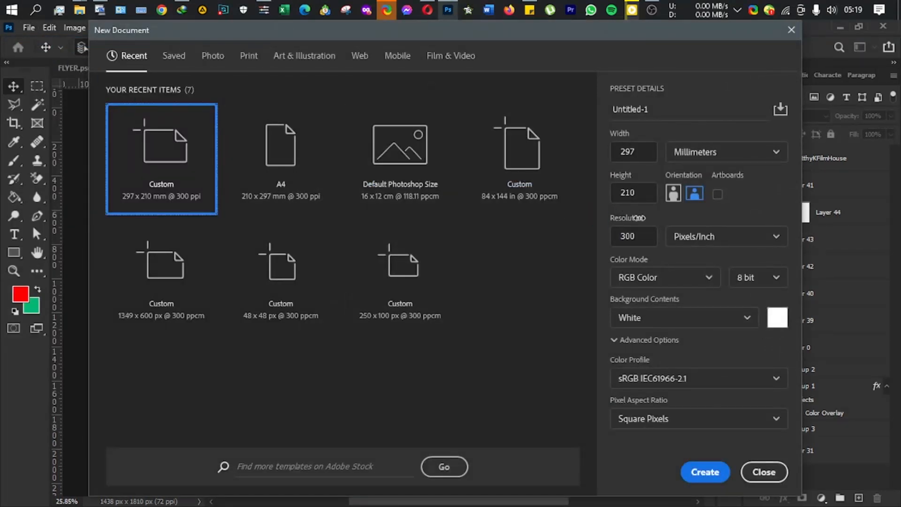
click(519, 172)
click(368, 171)
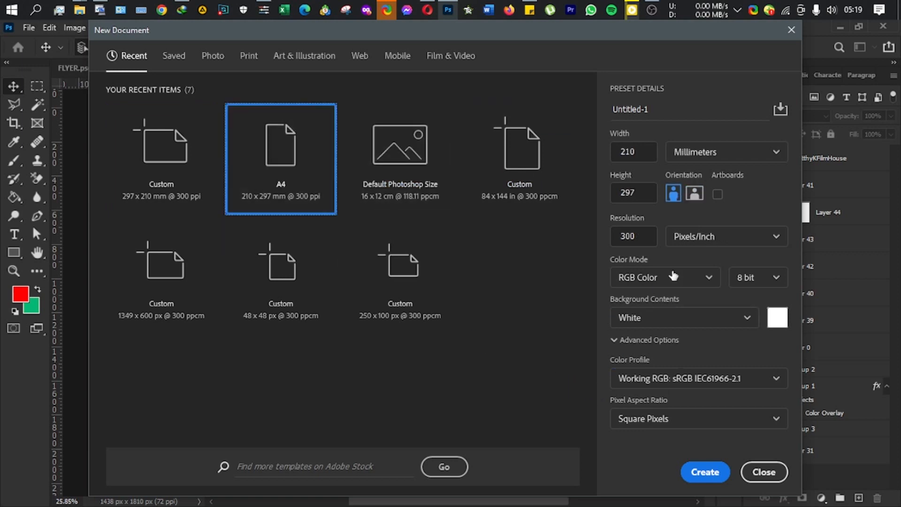
click(701, 198)
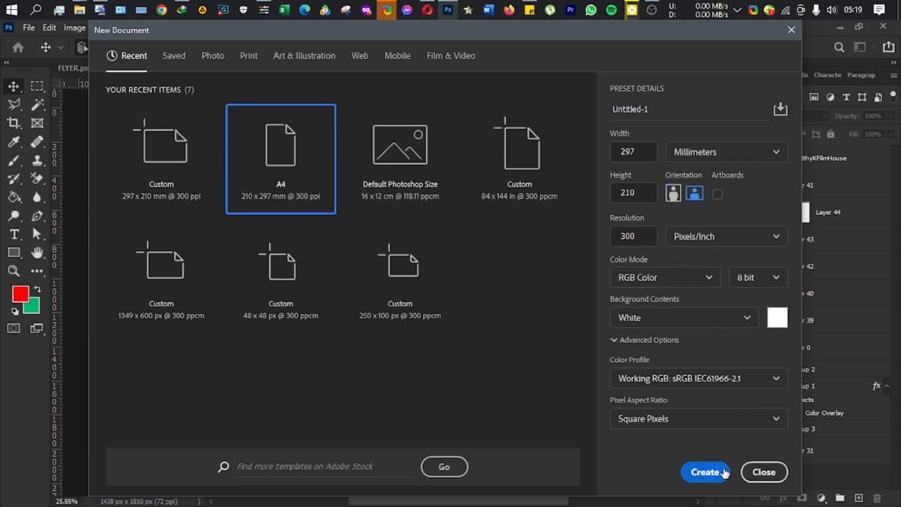
click(705, 472)
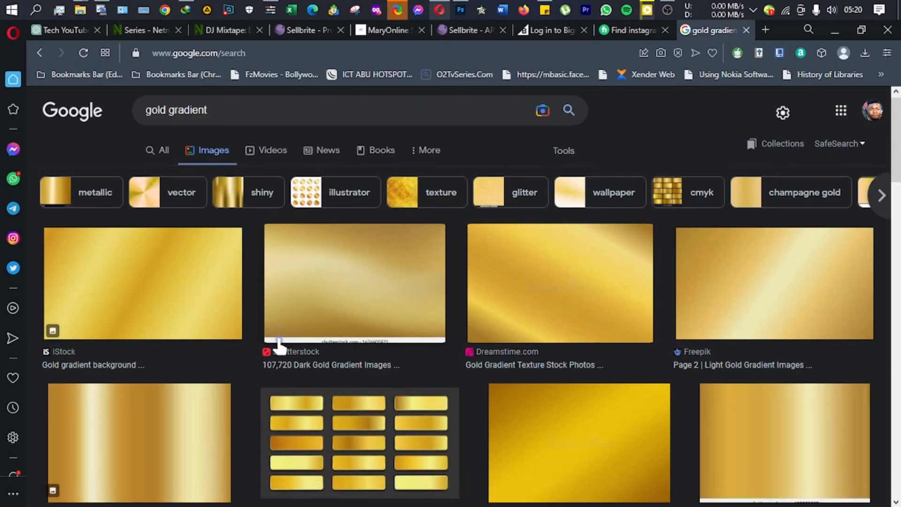
Browse the gold gradient image results in the browser and open the preview of the iStock gold gradient background.
scroll(282, 342, down, 8)
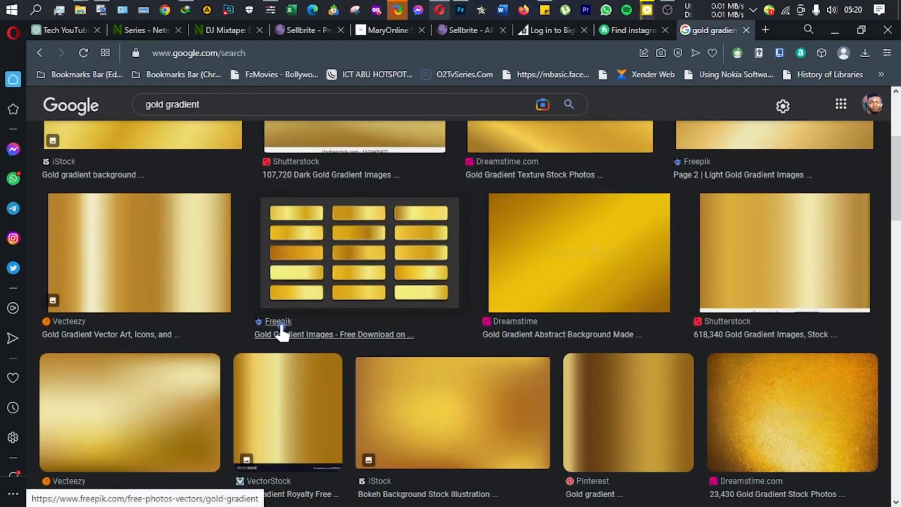
scroll(280, 341, up, 4)
scroll(280, 340, up, 4)
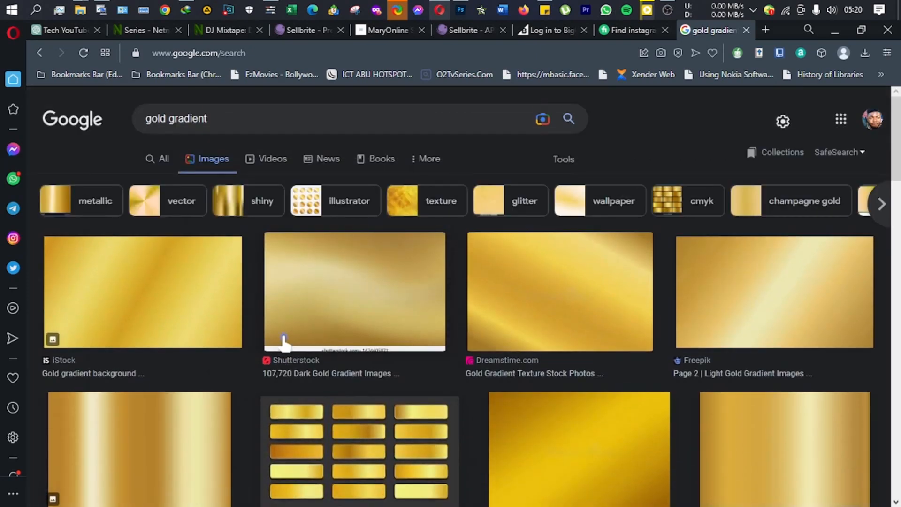
click(175, 310)
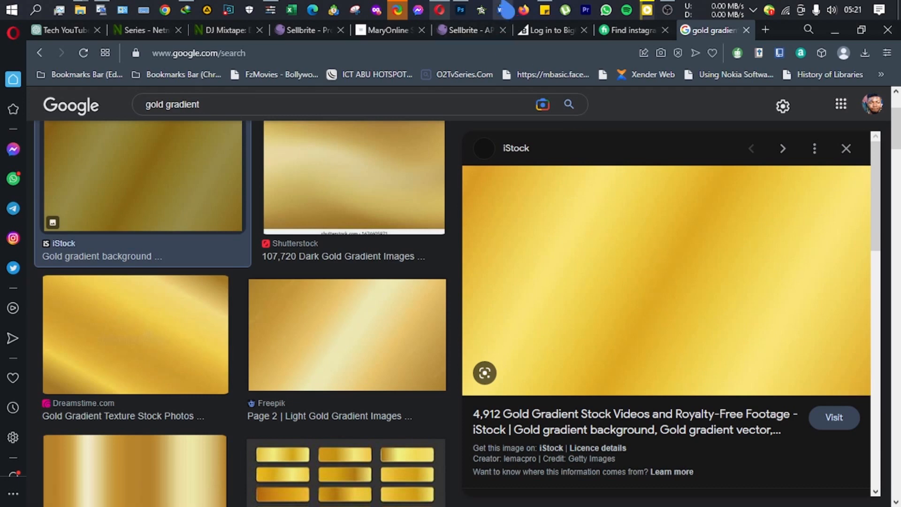
Switch to Photoshop and hide the Color Overlay effect on Layer 1.
click(461, 10)
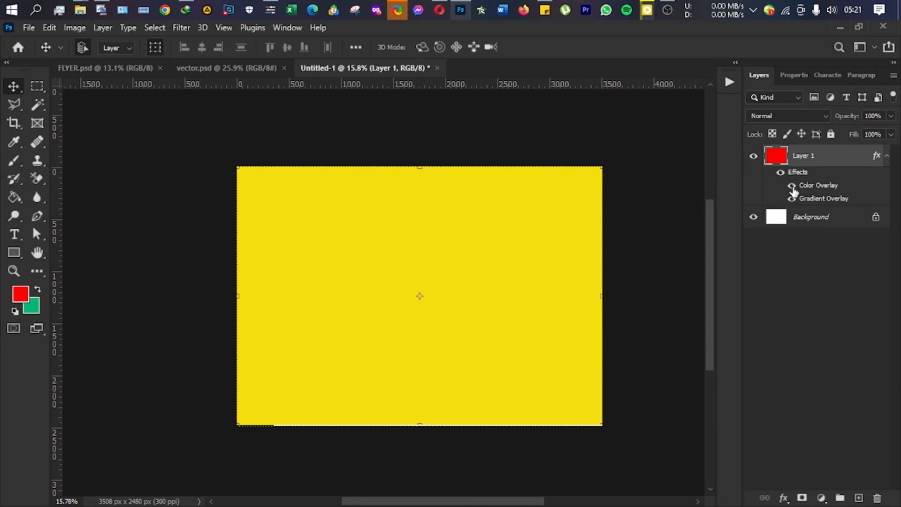
click(792, 185)
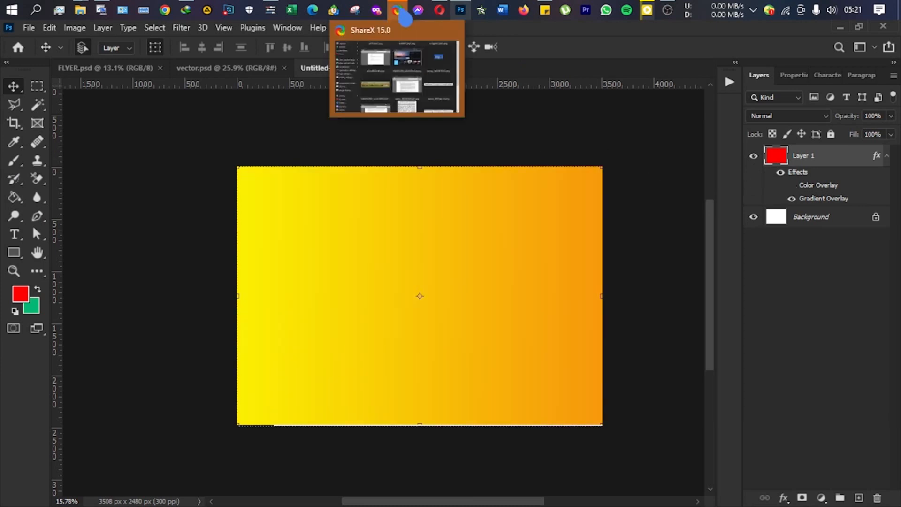
Bring up Colorpicker over the browser's iStock gradient preview and sample the dark gold near the image's upper-left corner.
click(291, 12)
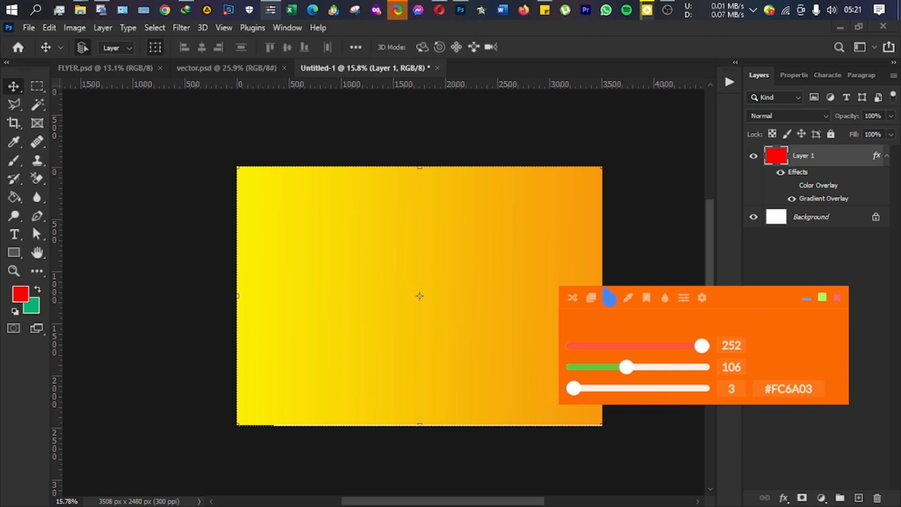
mouse_move(470, 11)
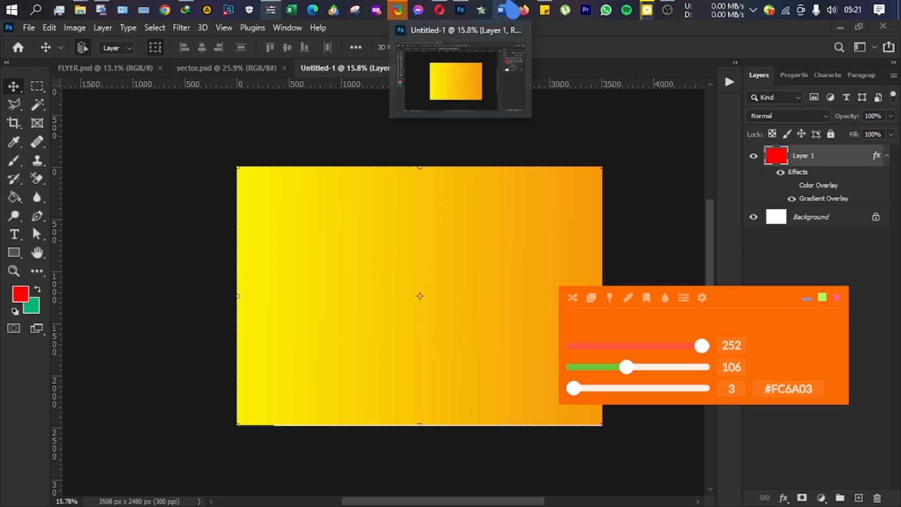
click(441, 9)
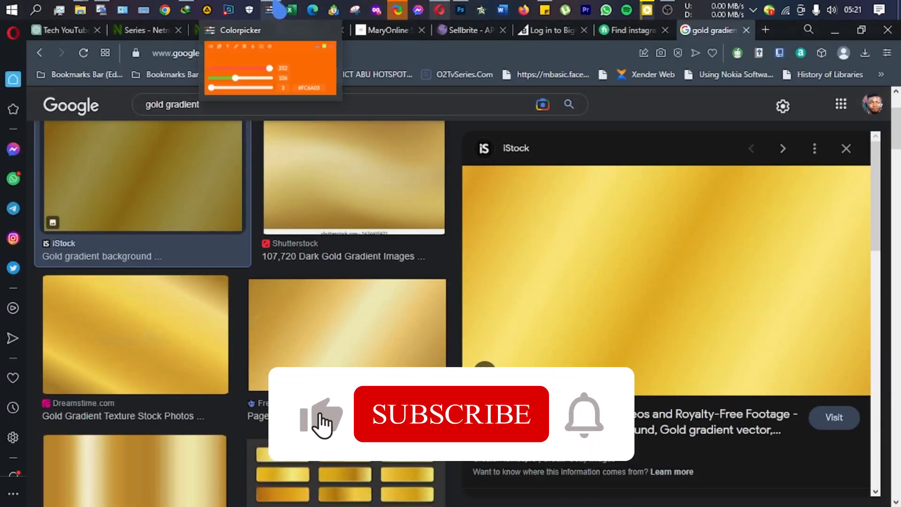
click(278, 9)
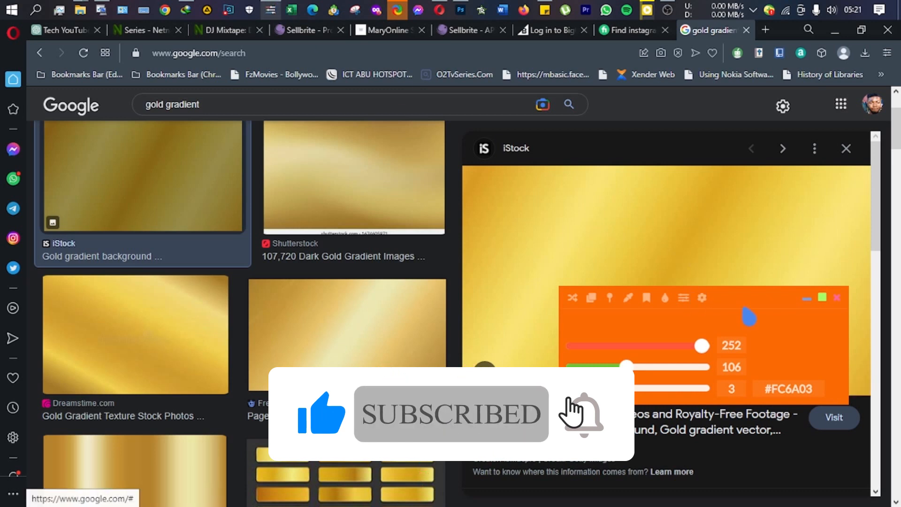
drag(748, 316, 338, 282)
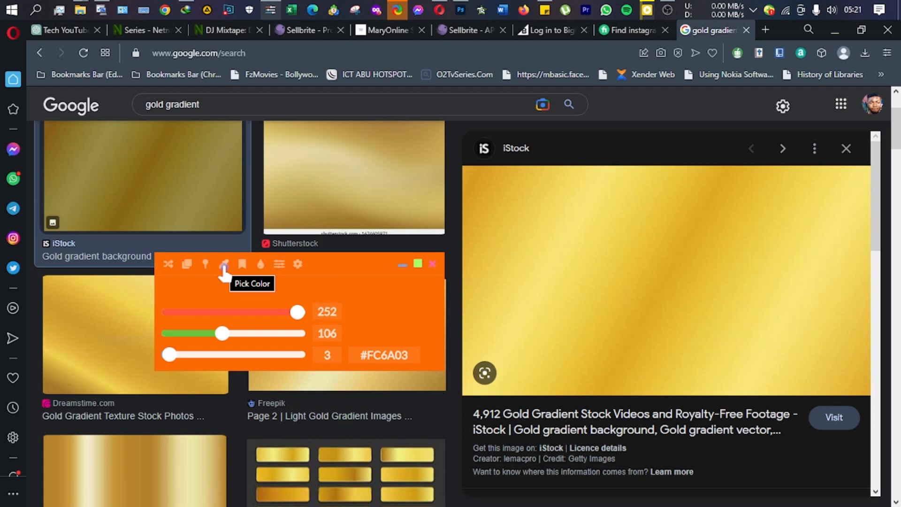
click(225, 268)
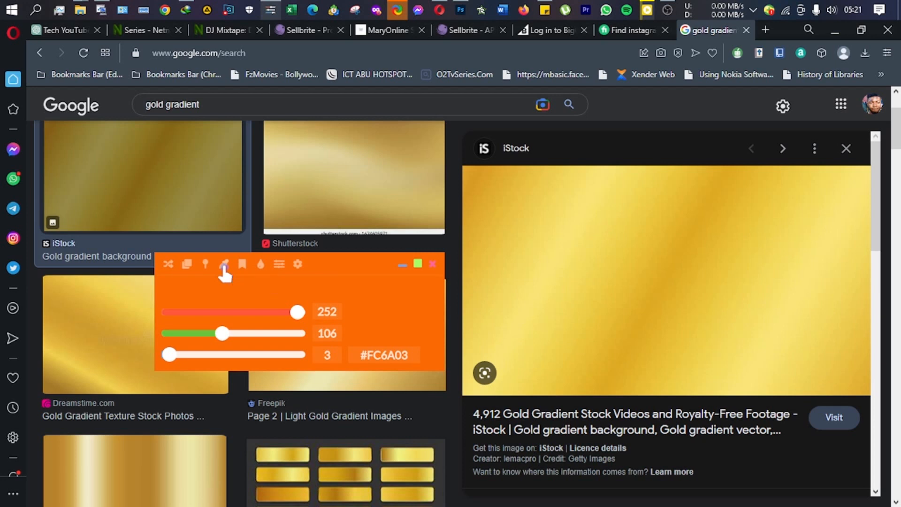
click(482, 179)
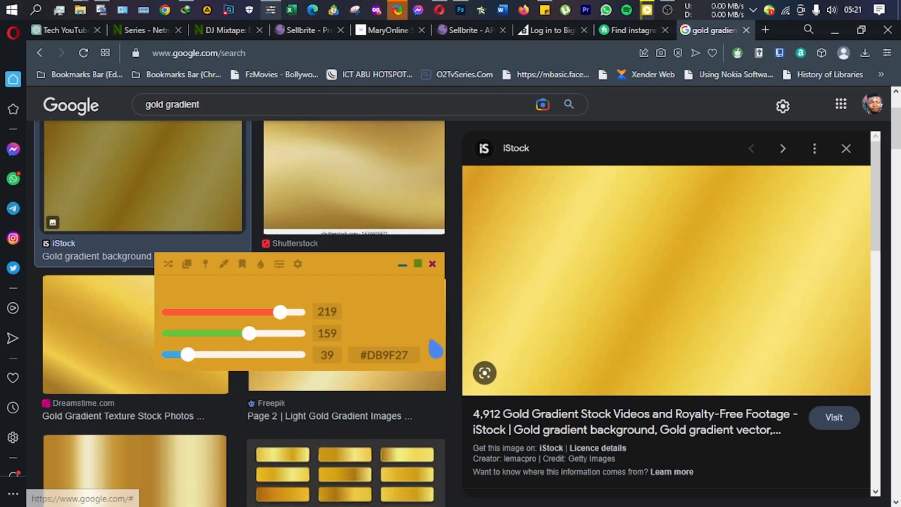
Copy the hex code #DB9F27 of the sampled gold from Colorpicker.
drag(407, 364, 338, 361)
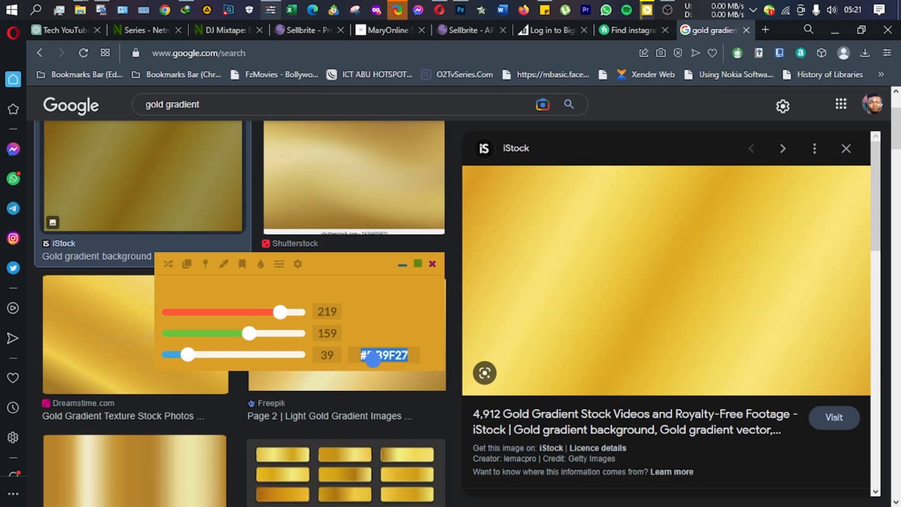
right_click(378, 369)
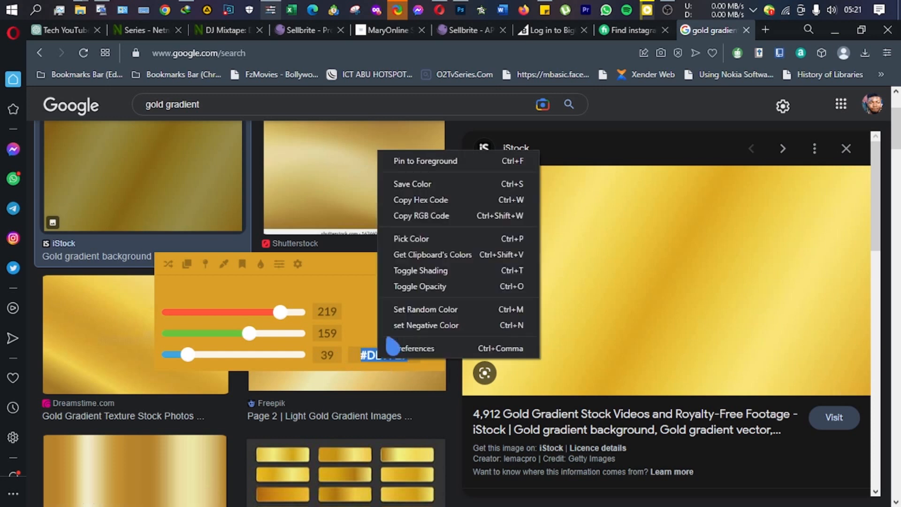
click(421, 200)
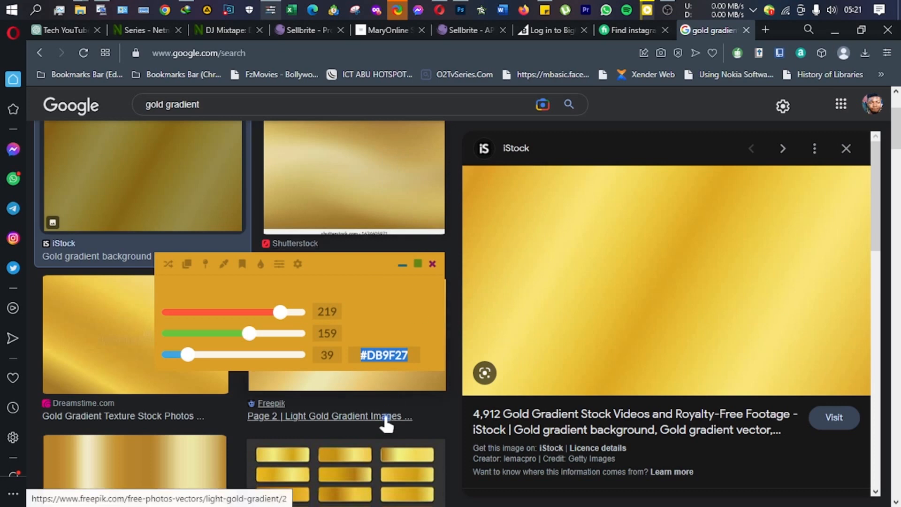
Switch to Photoshop and set the color stop at location 0% of Layer 1's Gradient Overlay to #DB9F27.
click(467, 10)
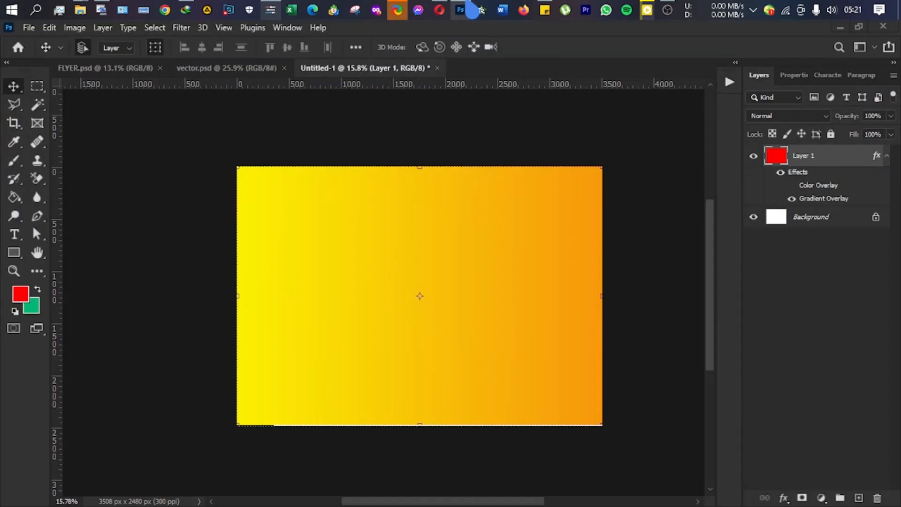
double_click(815, 199)
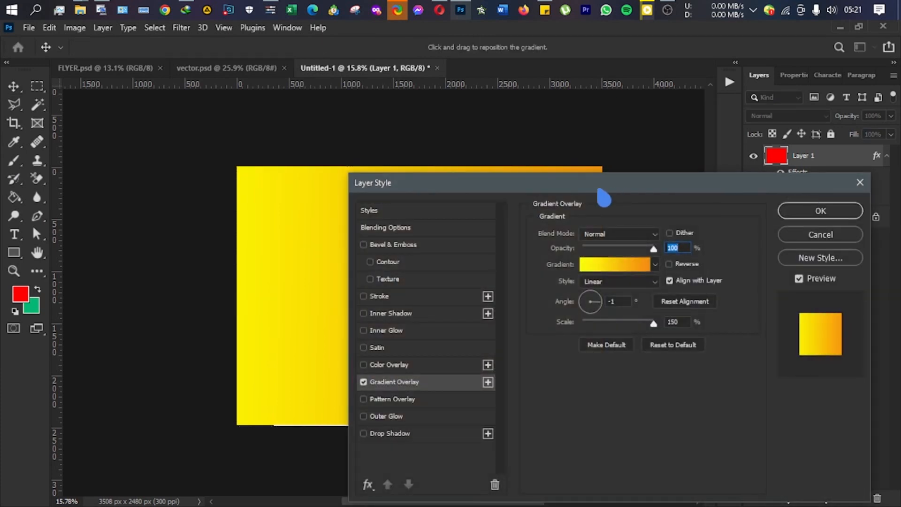
drag(600, 190, 658, 190)
click(676, 274)
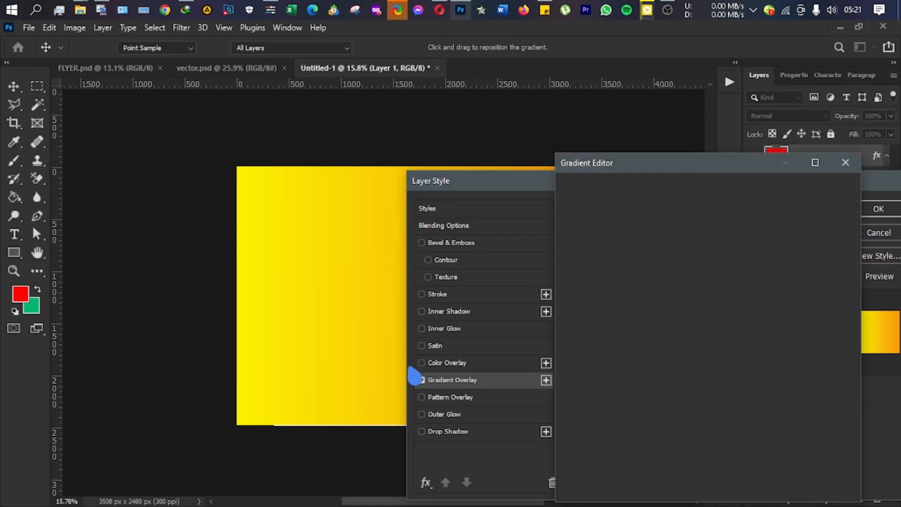
click(573, 409)
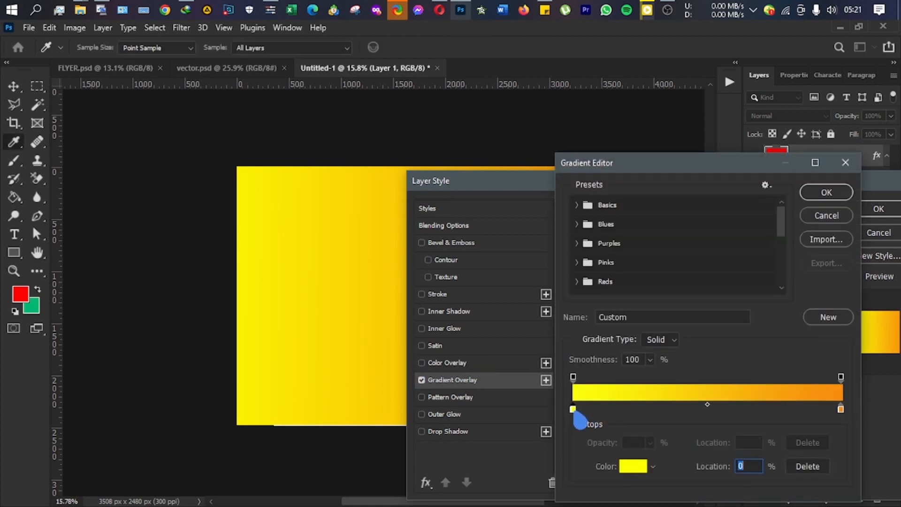
click(633, 466)
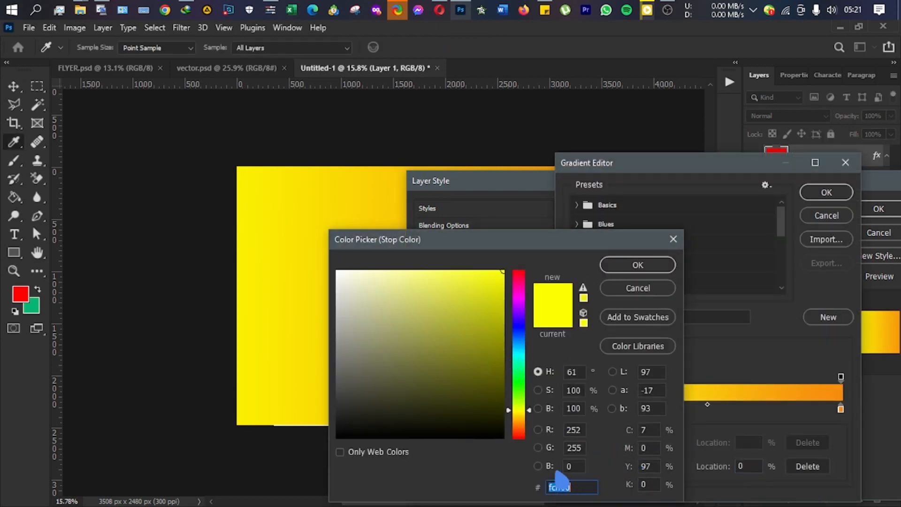
key(ctrl+v)
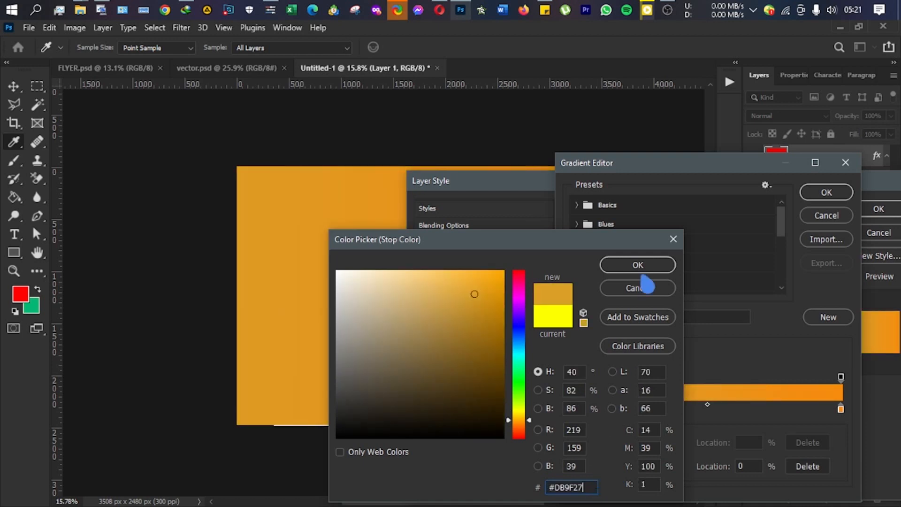
click(652, 264)
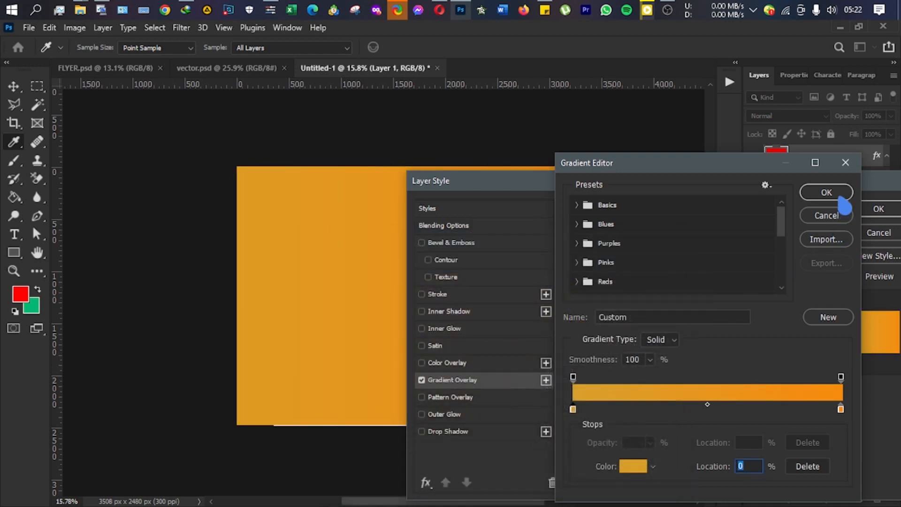
Switch to the browser's iStock gradient preview, sample the light gold band left of the image's center with Colorpicker, and copy #F7E16A.
click(441, 9)
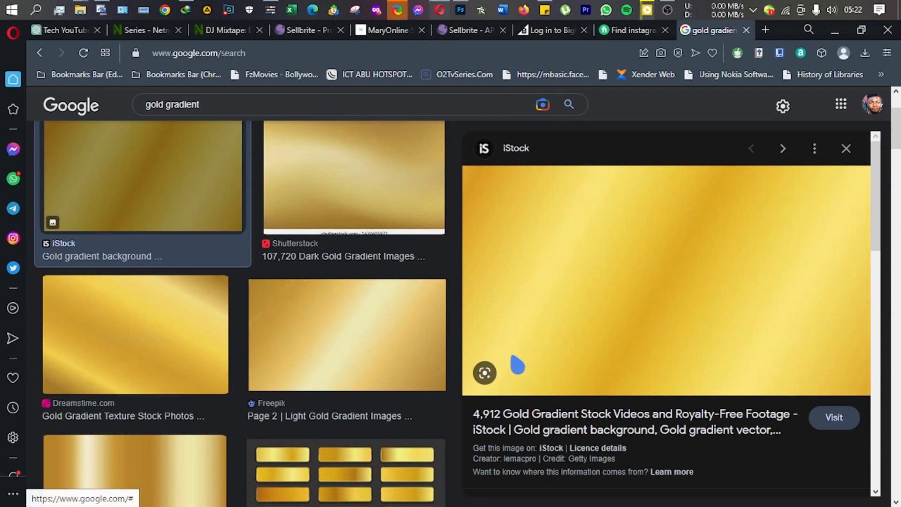
click(270, 10)
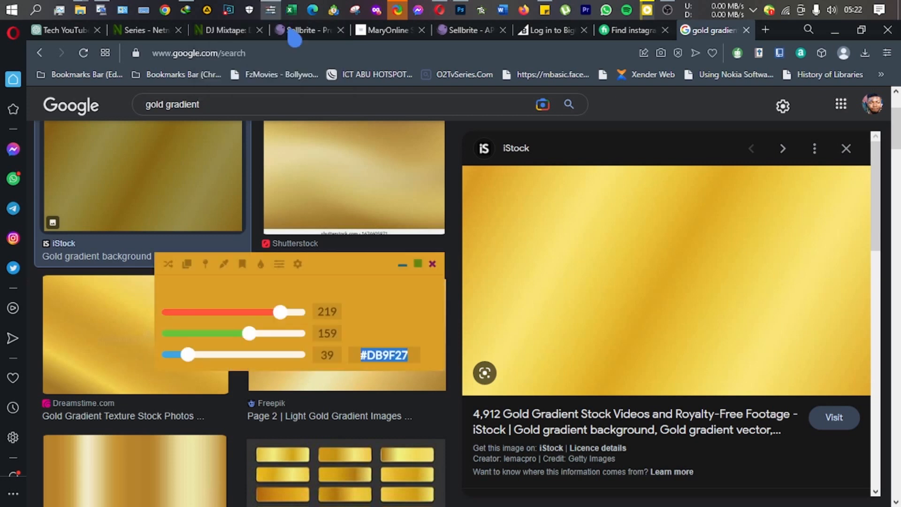
click(224, 263)
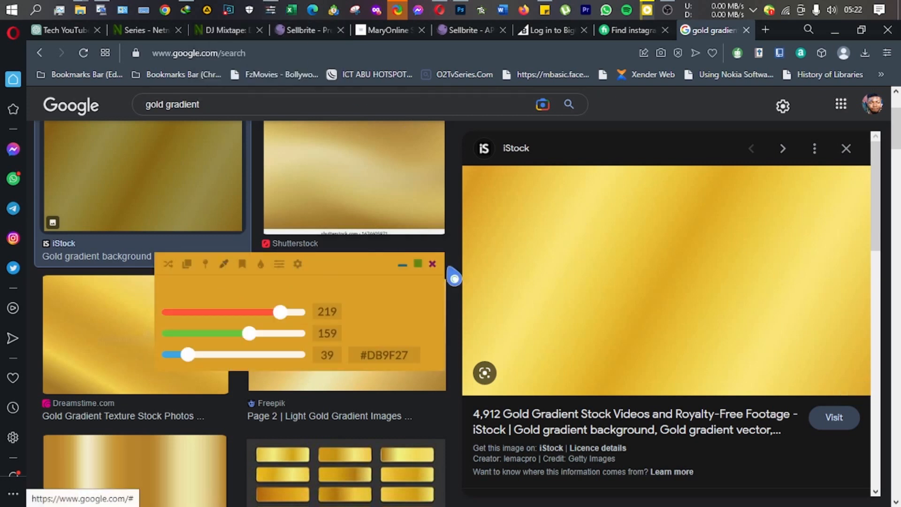
click(570, 257)
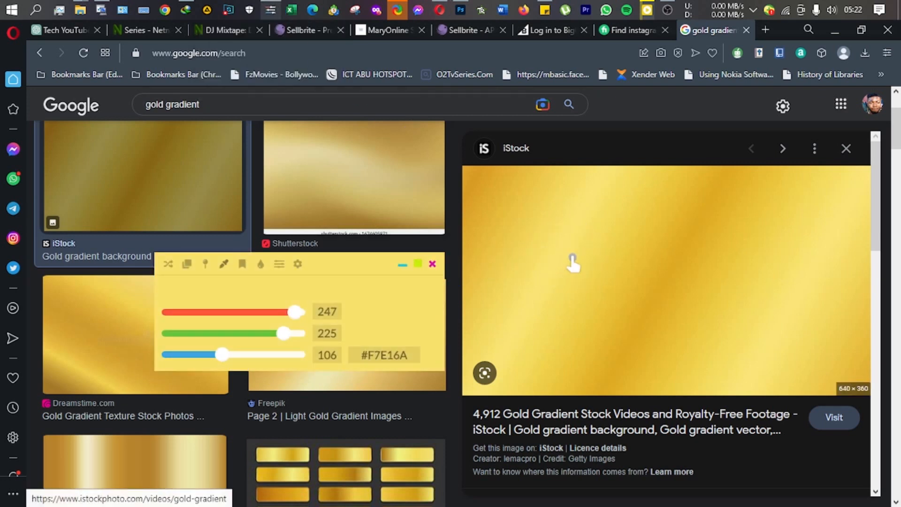
drag(411, 362, 354, 355)
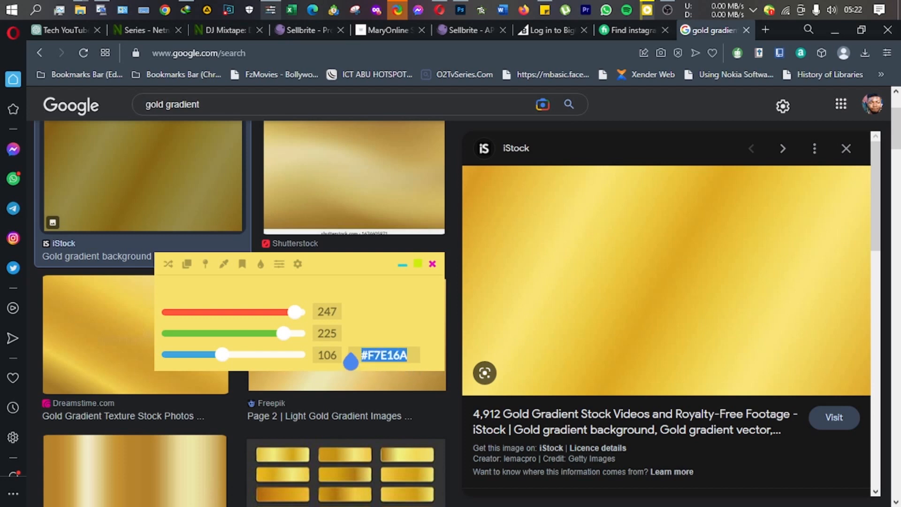
Switch to Photoshop, add a color stop at location 19% of the Gradient Overlay, and set it to #F7E16A.
click(460, 9)
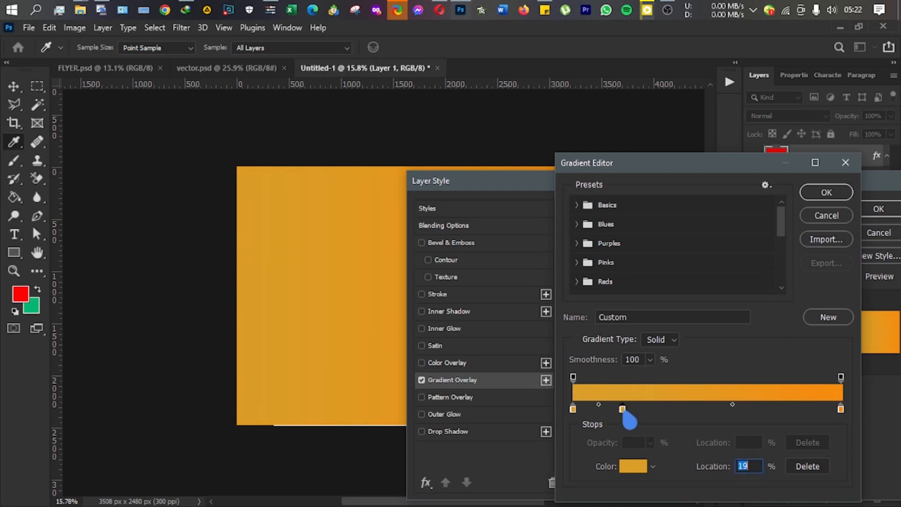
double_click(623, 409)
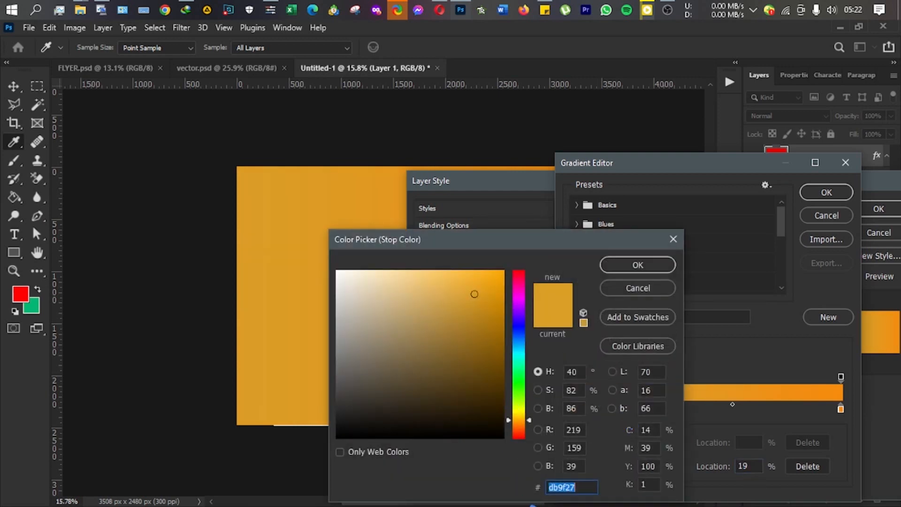
key(ctrl+v)
click(664, 264)
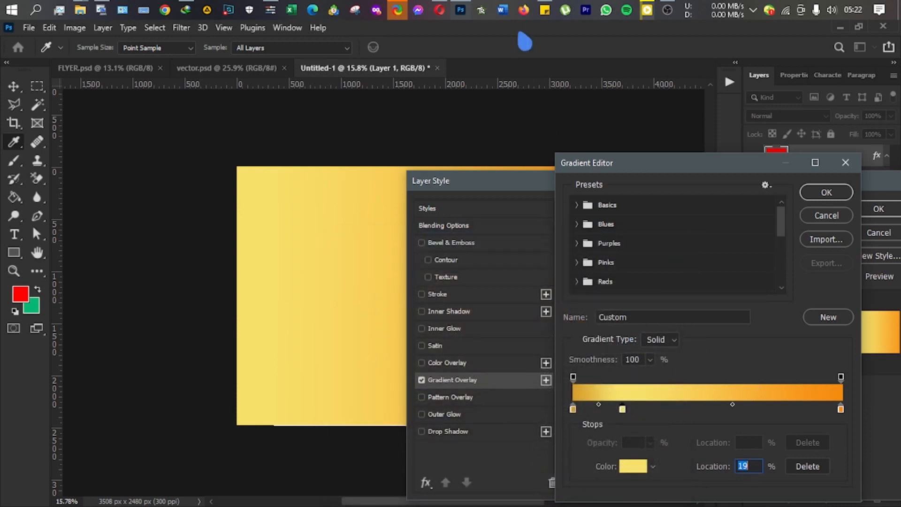
Return to the browser preview, sample the dark gold band in the image's middle with Colorpicker, and copy #E1AD26.
click(440, 9)
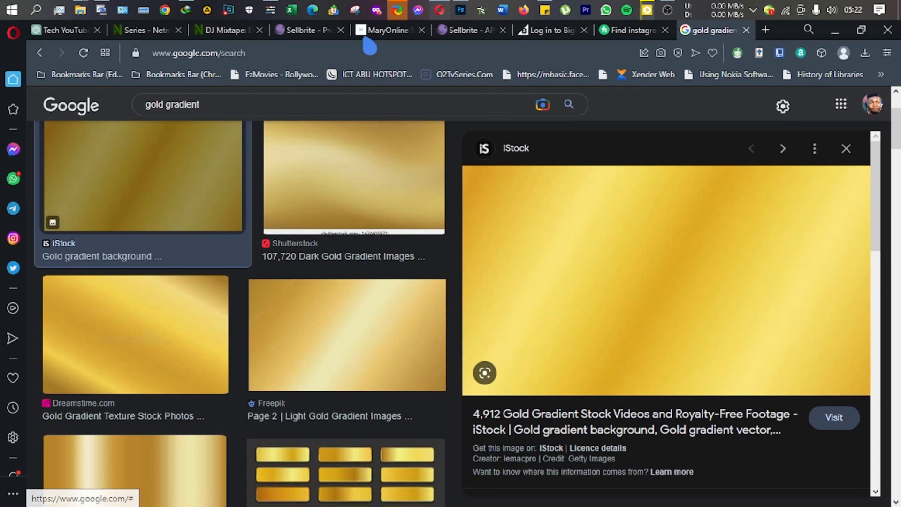
click(270, 9)
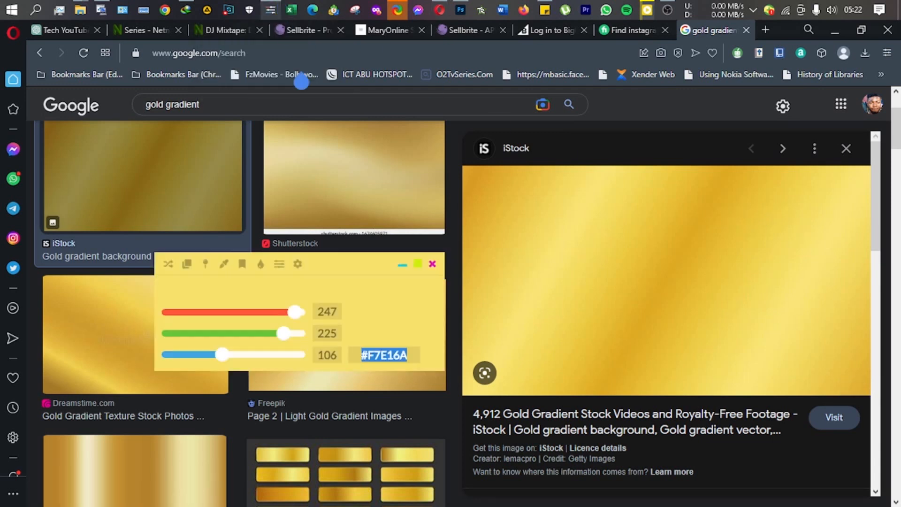
click(225, 264)
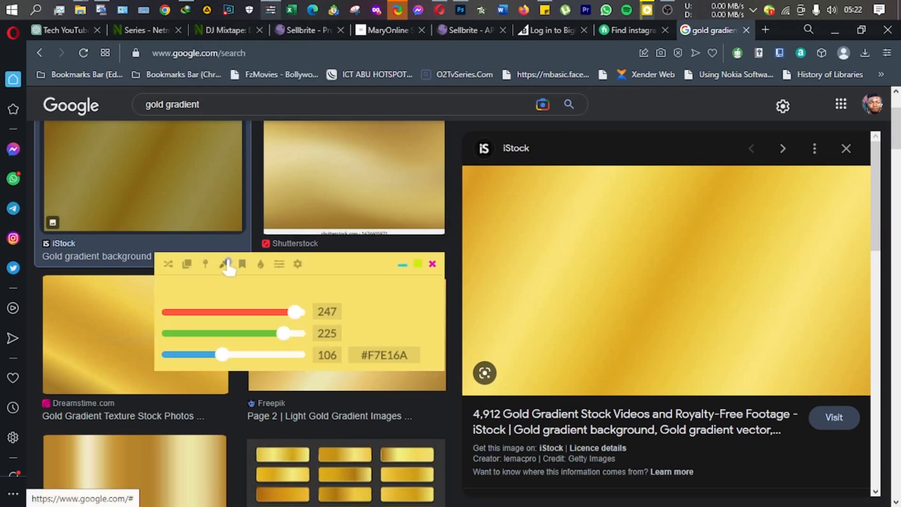
click(695, 246)
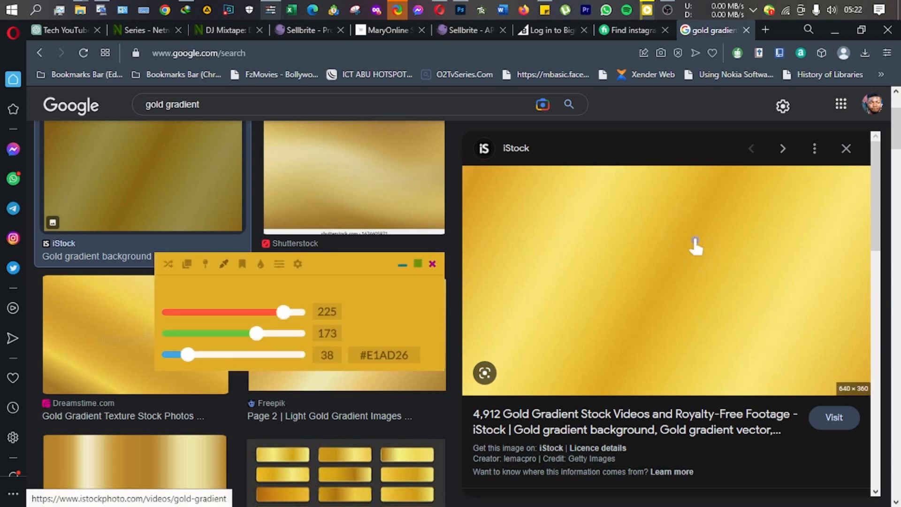
click(414, 359)
key(ctrl+c)
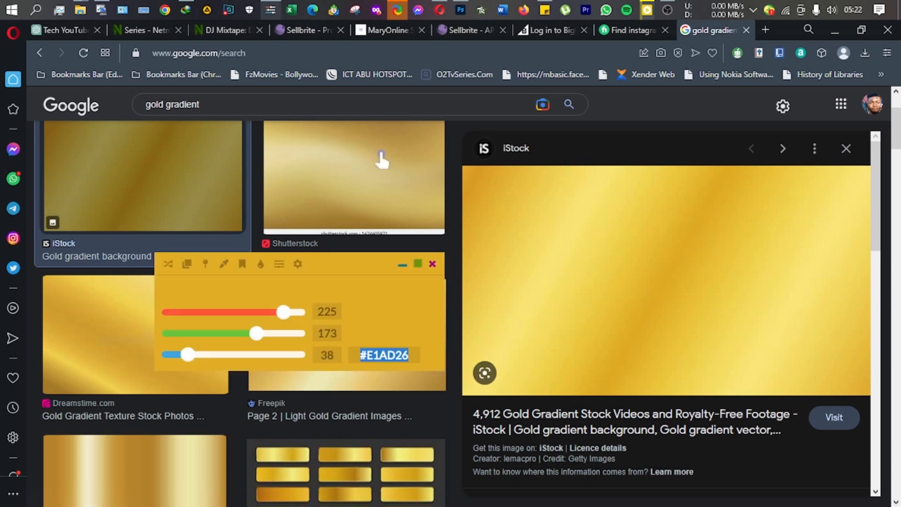
Switch to Photoshop, add a color stop at location 42% of the gradient, and set it to #E1AD26.
click(474, 10)
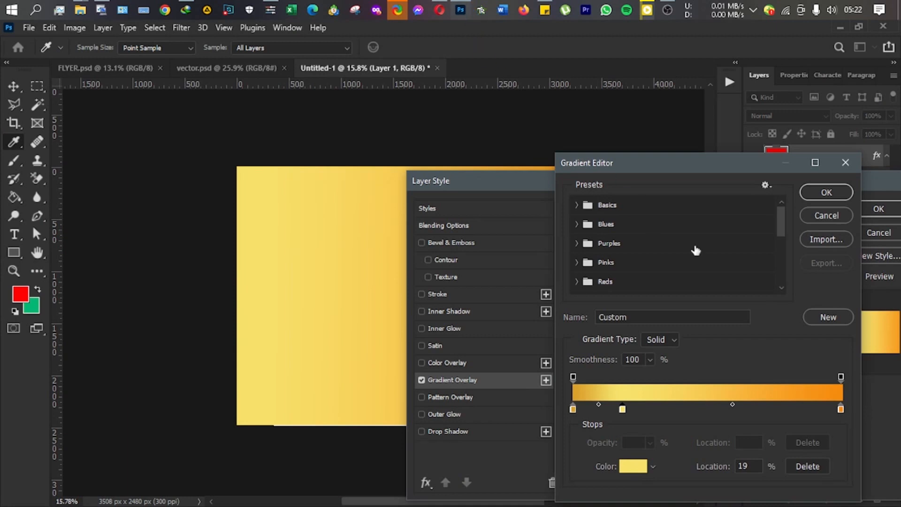
click(705, 399)
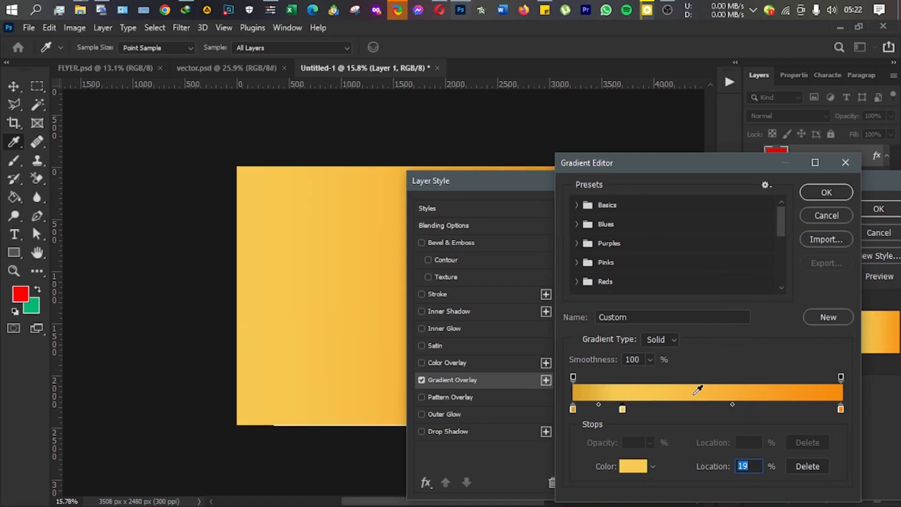
click(691, 396)
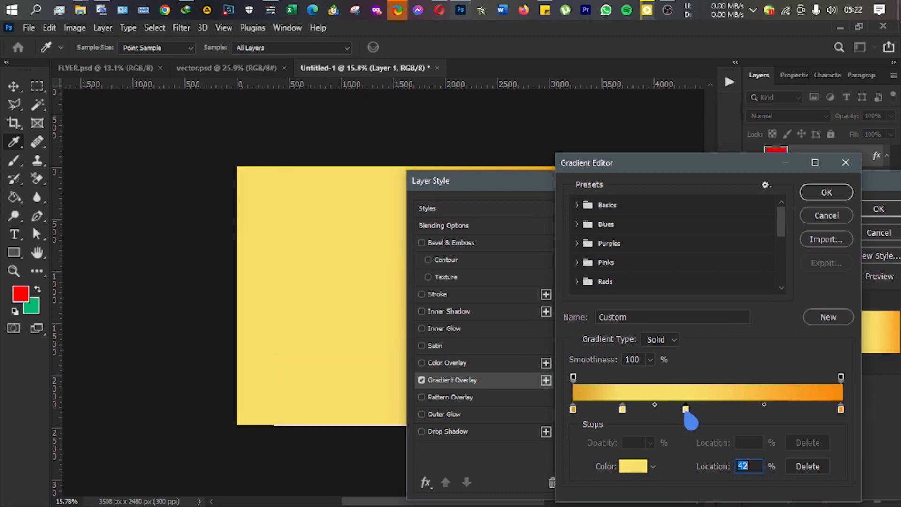
double_click(687, 415)
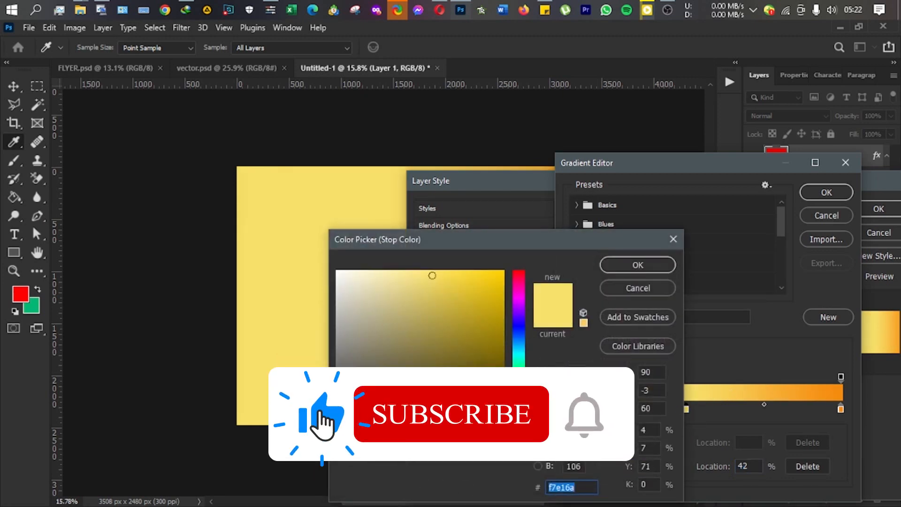
key(ctrl+v)
click(651, 271)
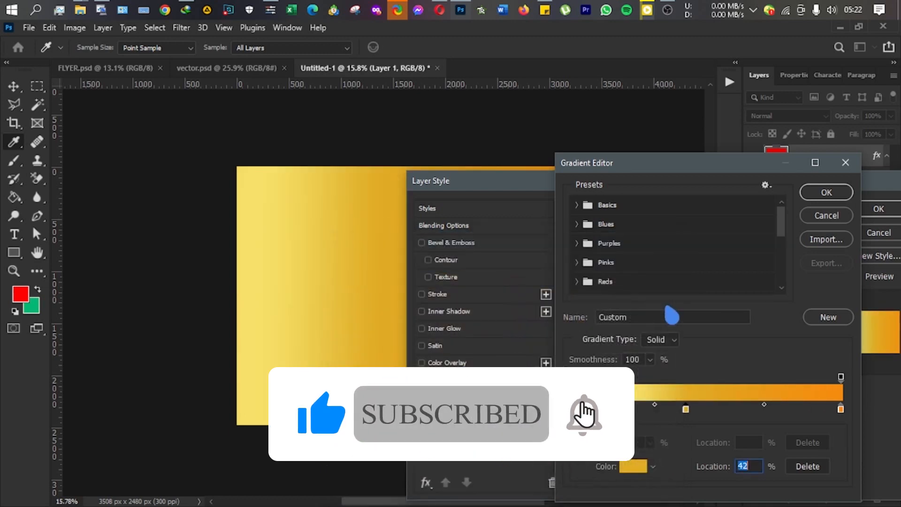
Return to the browser preview, sample the bright gold band near the image's right side with Colorpicker, and copy #FAE578.
click(452, 10)
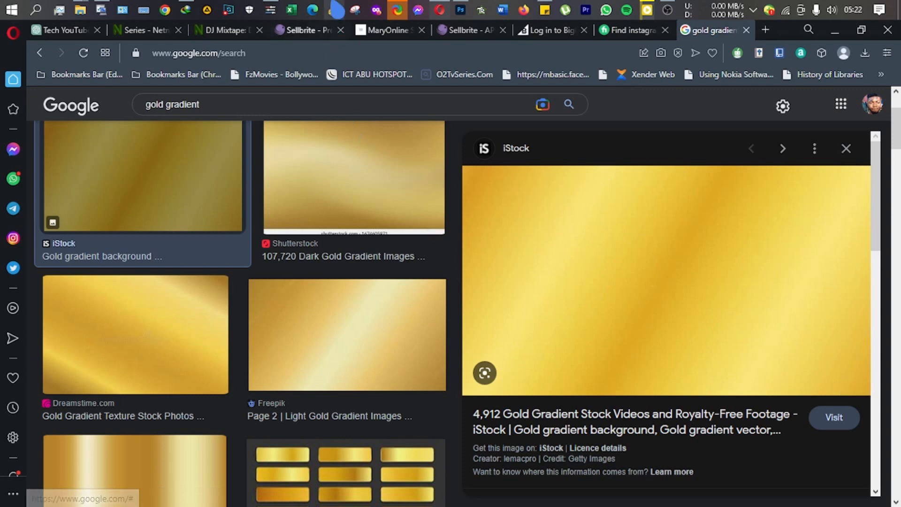
click(271, 10)
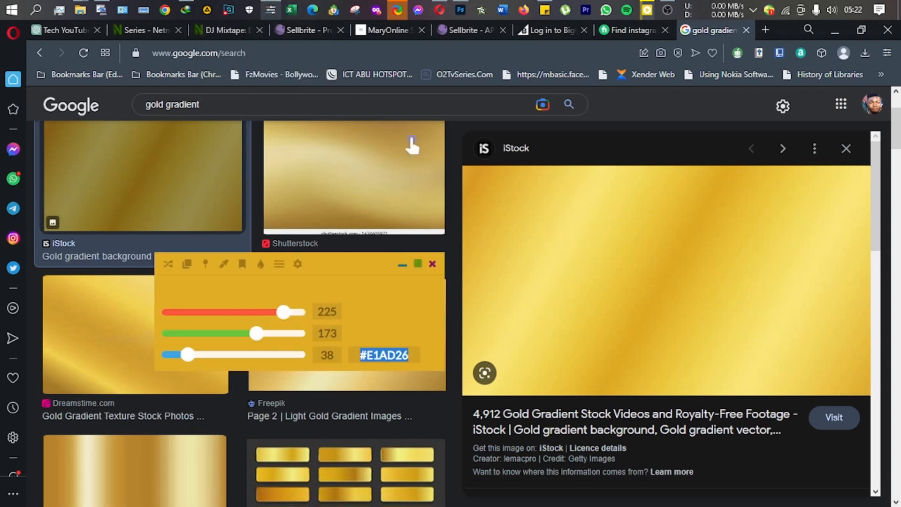
click(224, 264)
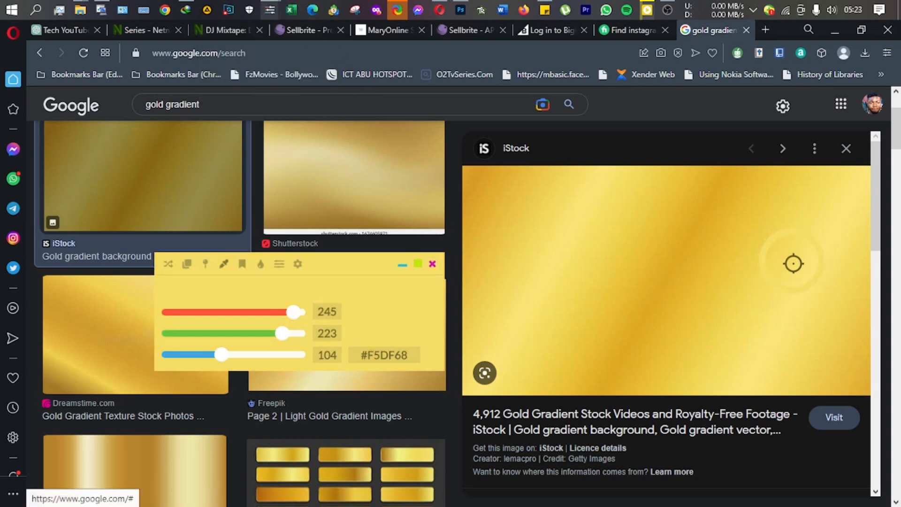
click(812, 269)
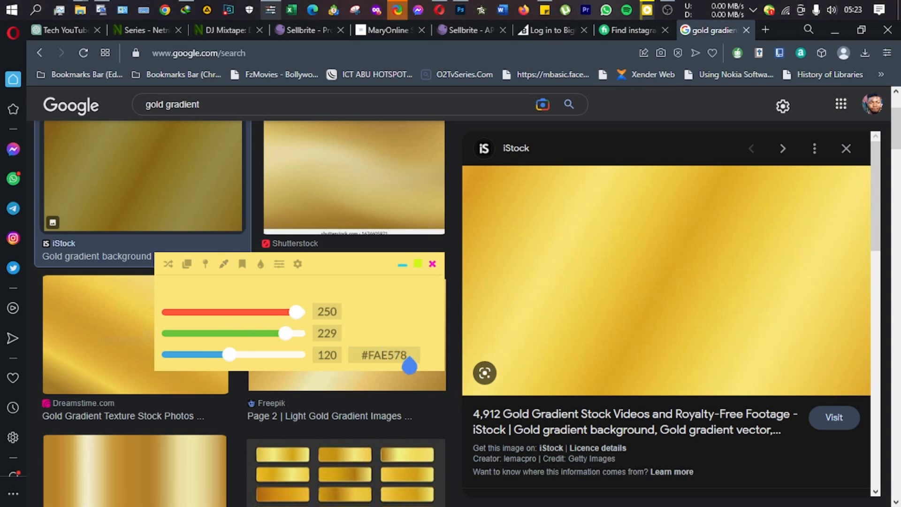
drag(410, 365, 334, 369)
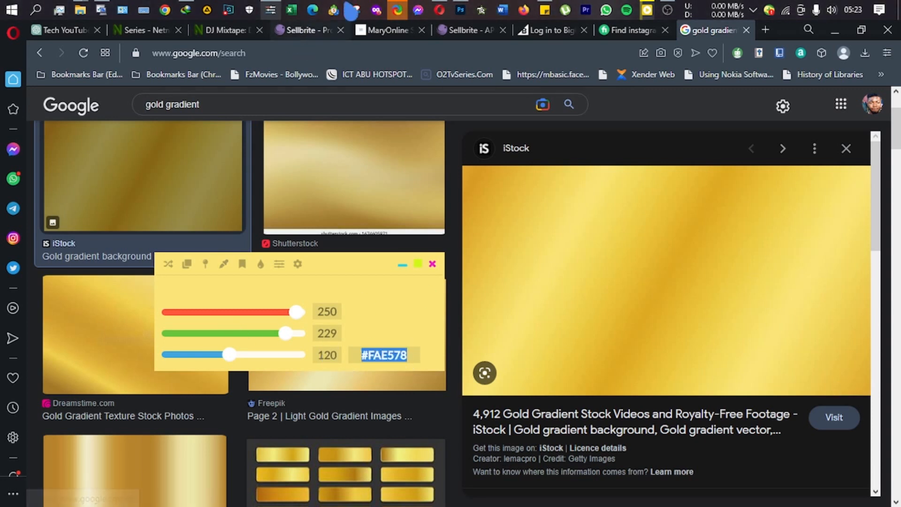
Switch to Photoshop, set the color stop at location 100% to #FAE578, and apply the Gradient Overlay to Layer 1.
click(460, 9)
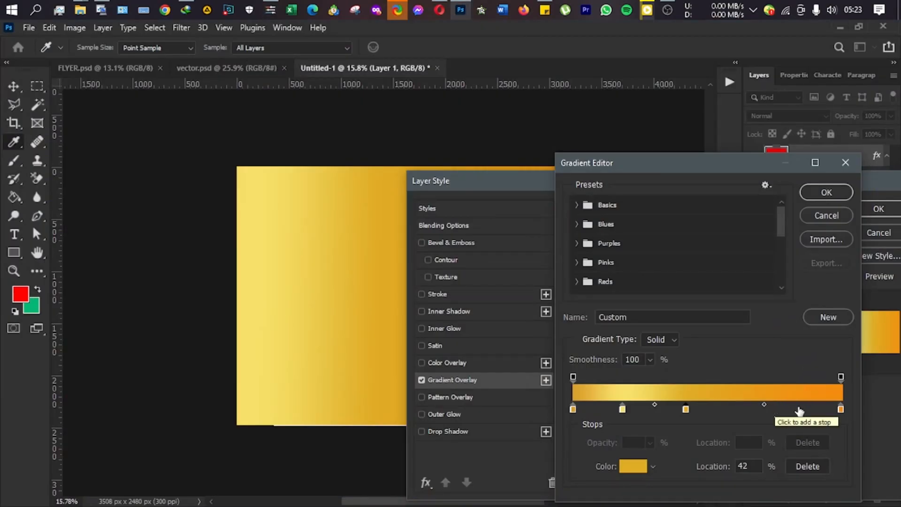
click(841, 408)
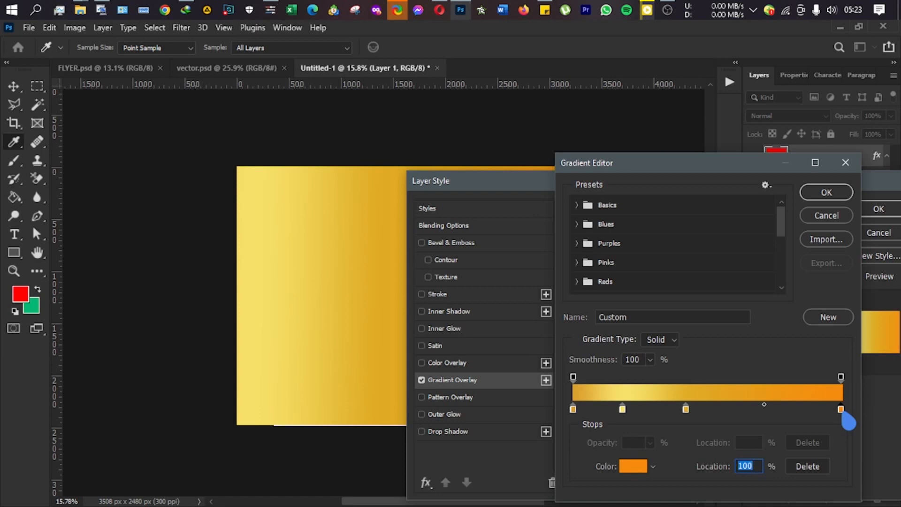
click(624, 471)
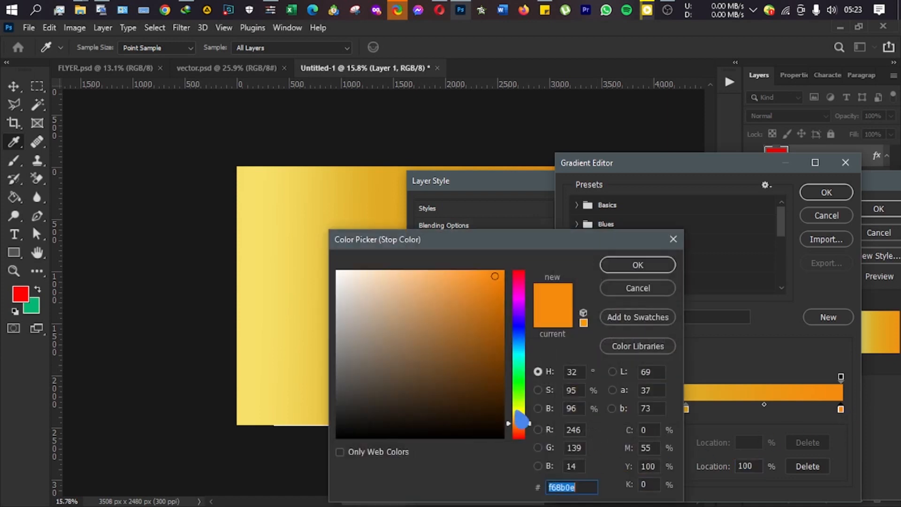
key(ctrl+v)
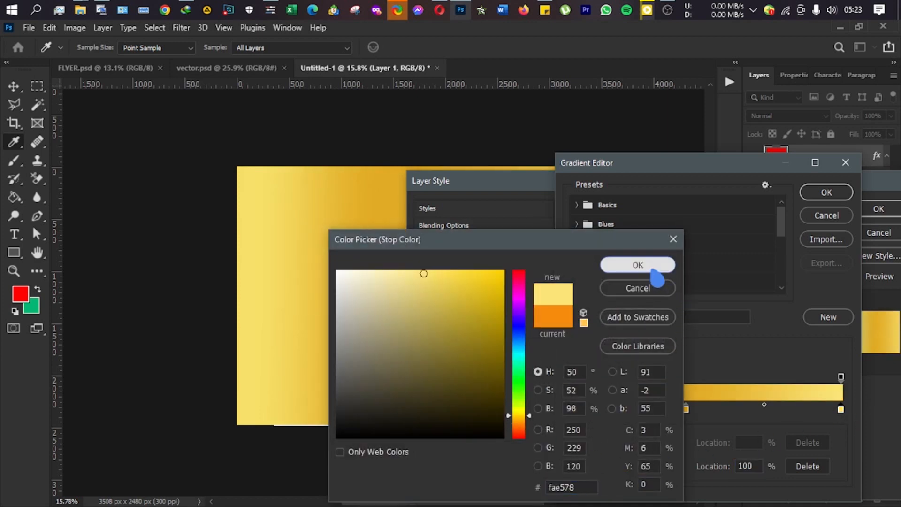
click(638, 265)
click(831, 193)
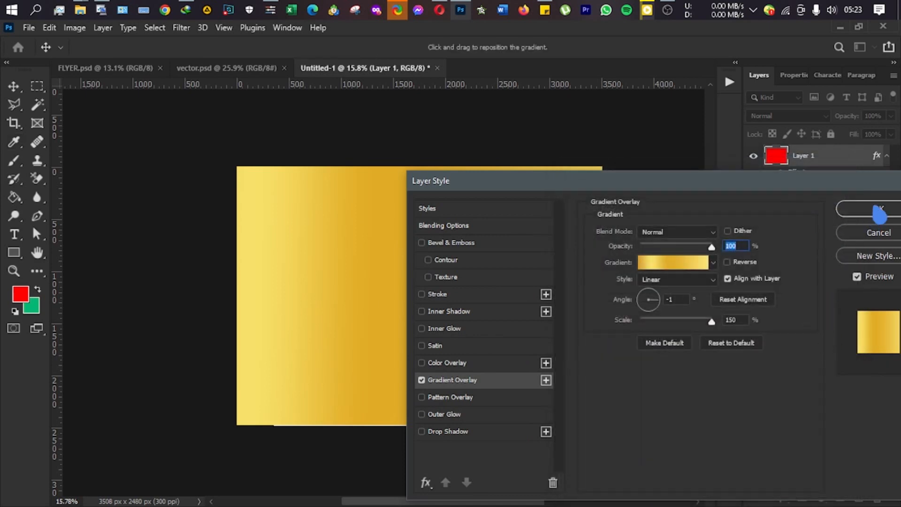
key(Return)
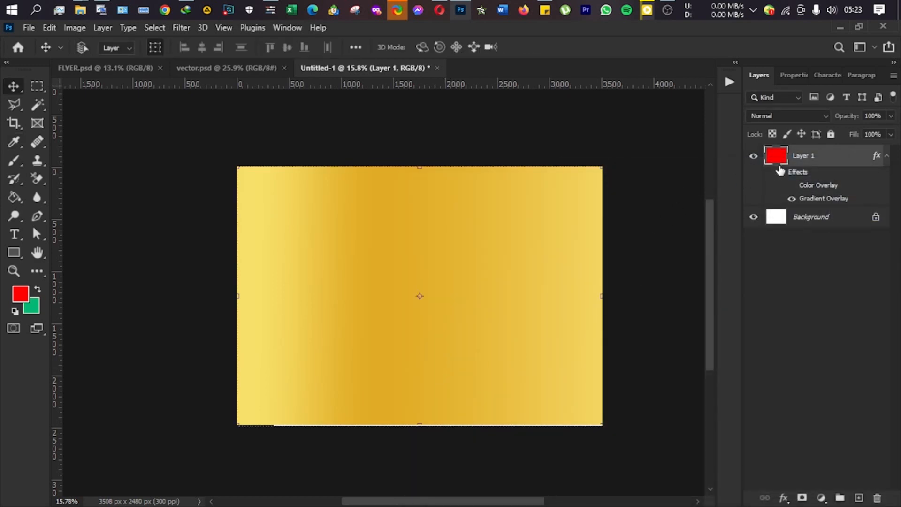
Duplicate Layer 1 and, with the original hidden, show Color Overlay instead of Gradient Overlay on the copy.
key(ctrl+j)
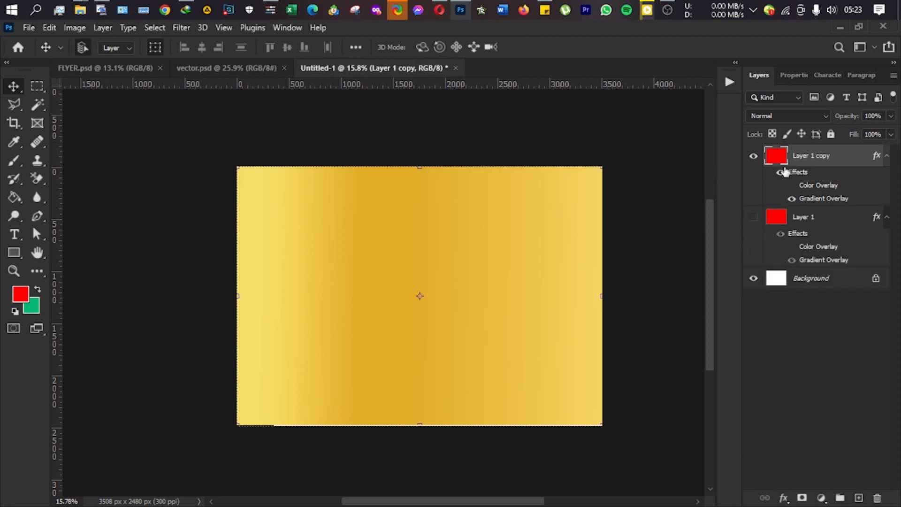
click(792, 198)
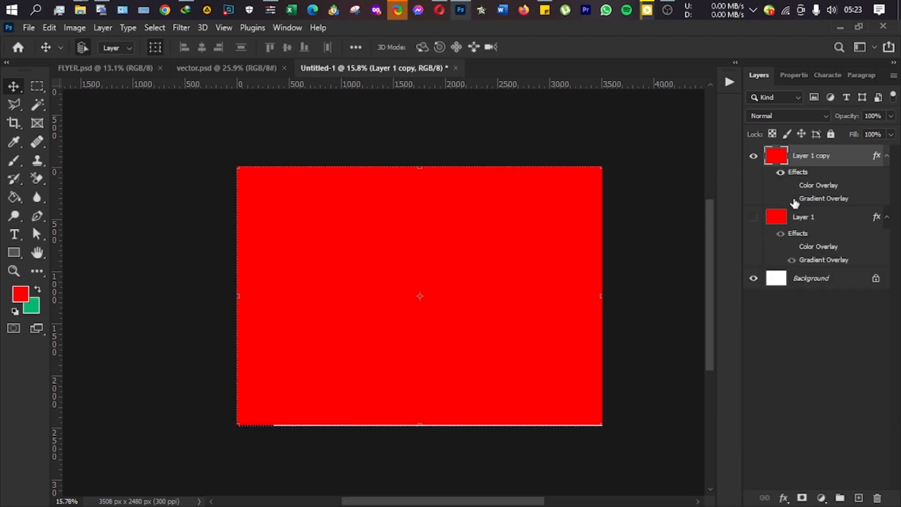
click(793, 199)
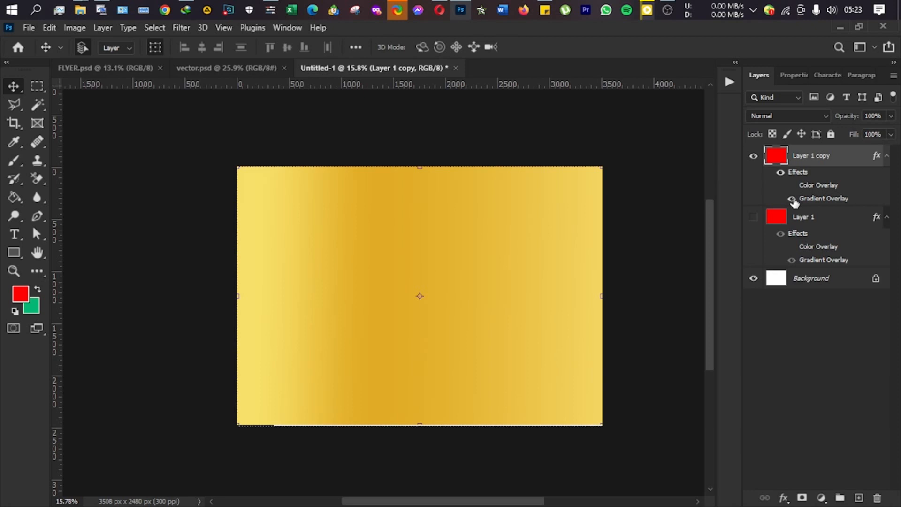
click(792, 185)
click(792, 199)
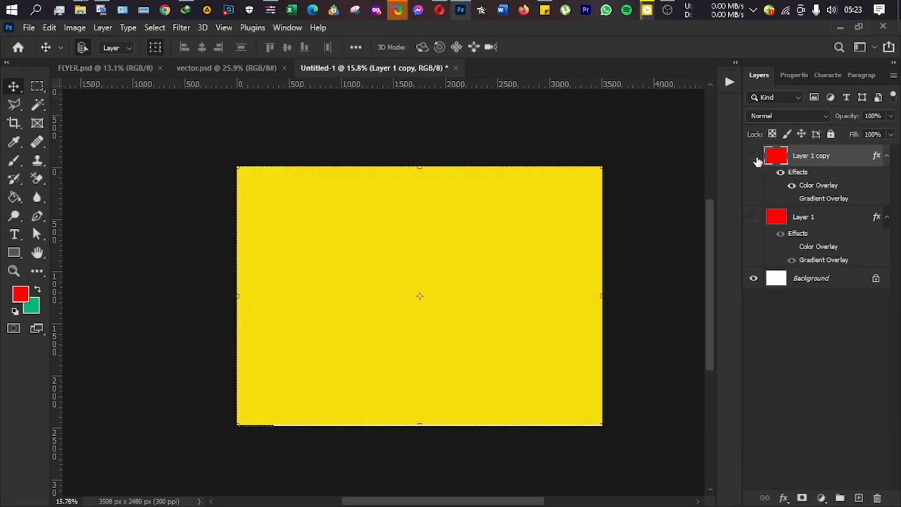
Hide Layer 1 copy, then make the original Layer 1 visible and select it.
click(754, 158)
click(753, 217)
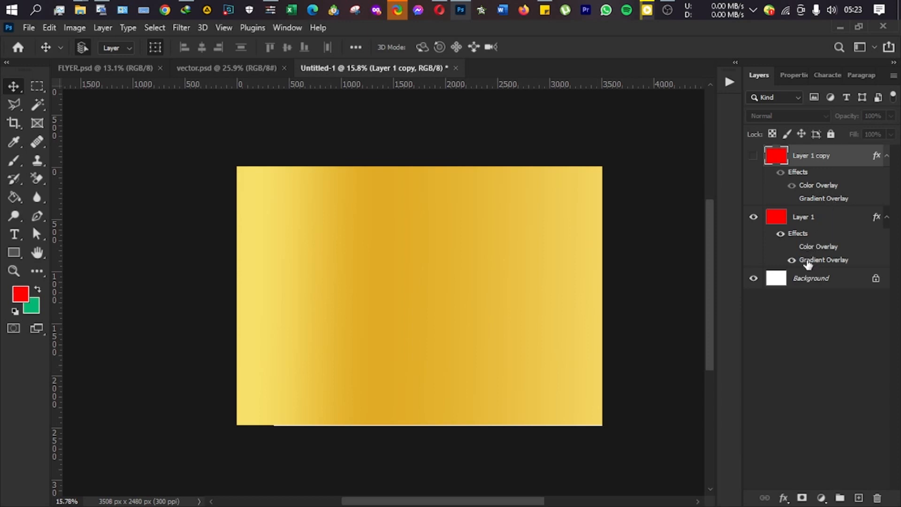
click(807, 264)
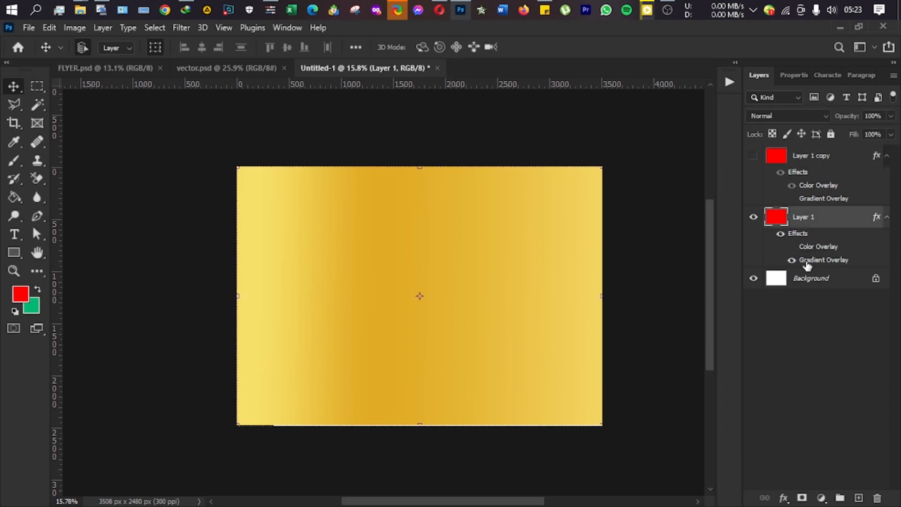
Try Reverse in Layer 1's Gradient Overlay, switch it off again, and accept the layer style.
double_click(807, 261)
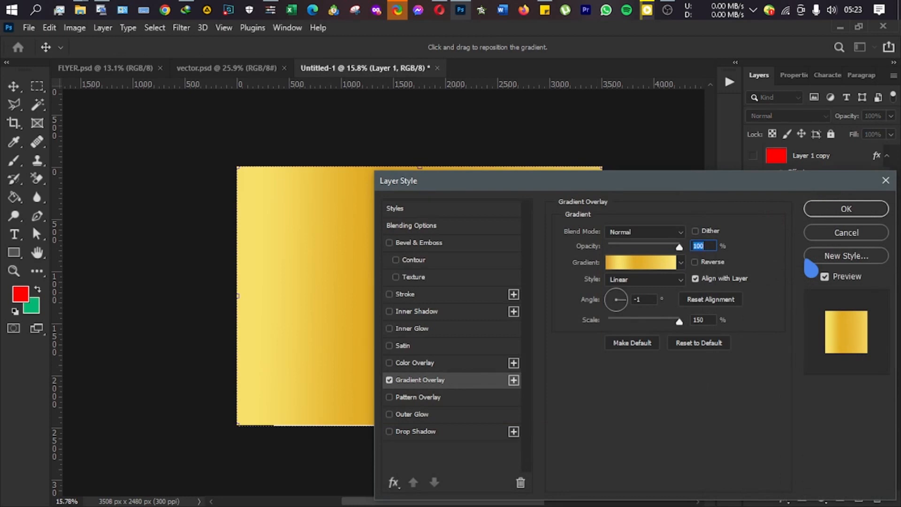
drag(707, 188, 546, 393)
click(660, 444)
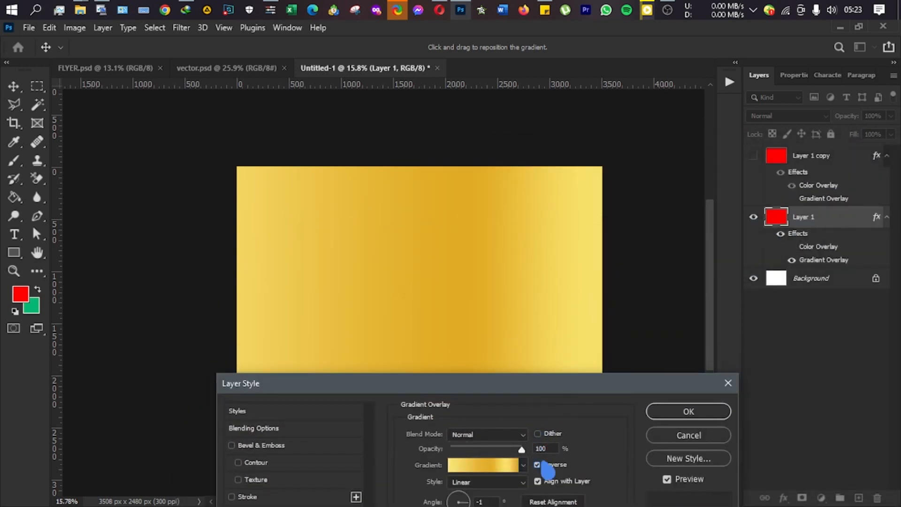
click(544, 467)
click(546, 468)
click(547, 470)
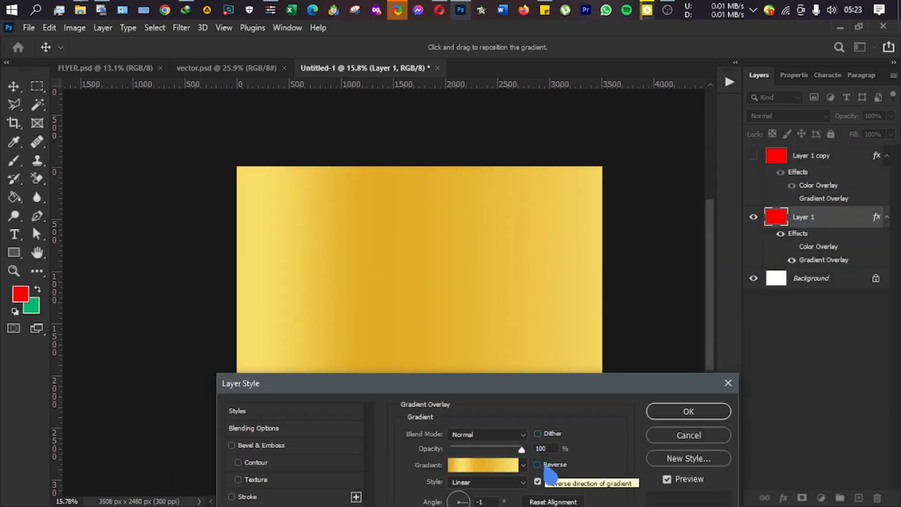
click(690, 409)
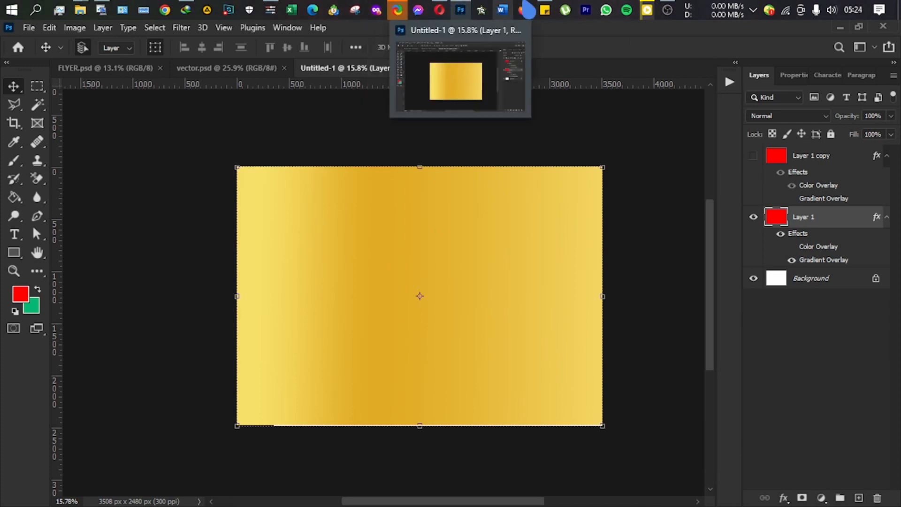
Switch to the browser, open the Sticky Notes list of designer tools over it, and highlight "-Google fonts".
click(441, 8)
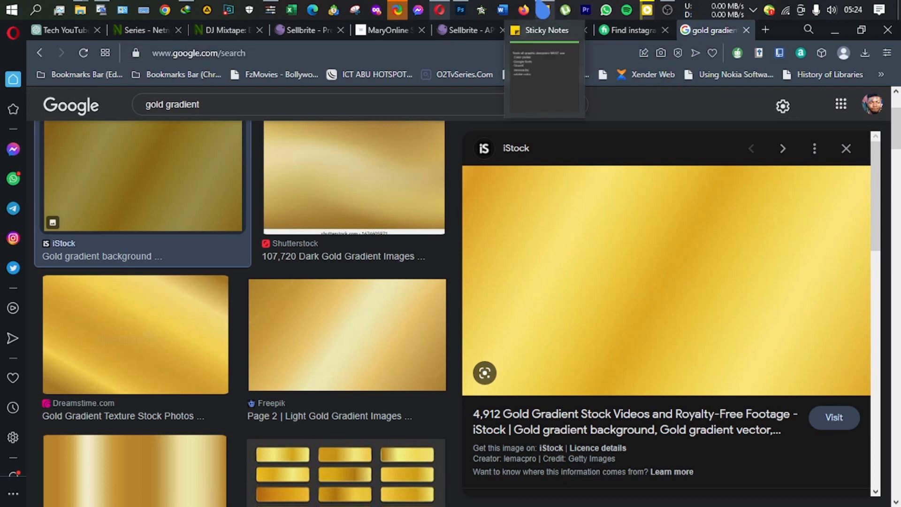
click(543, 9)
drag(726, 110, 646, 111)
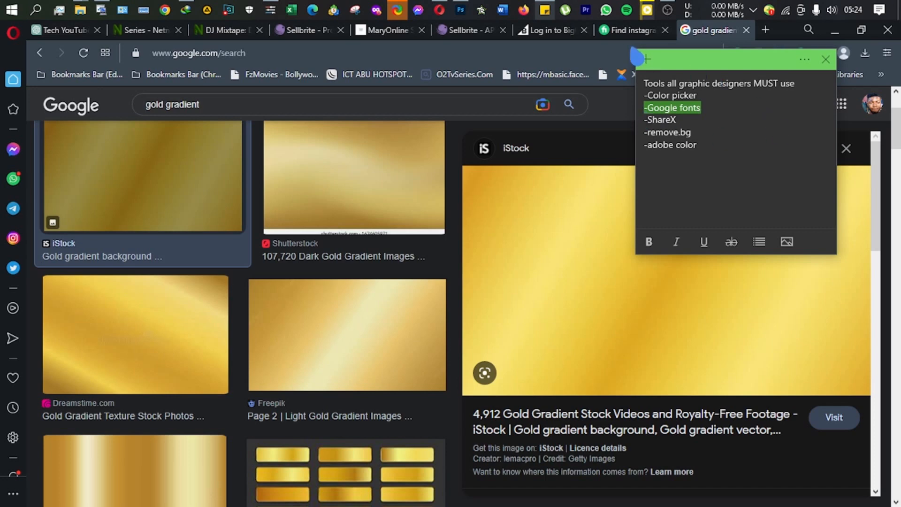
Open fonts.google.com in a new browser tab.
click(768, 33)
click(768, 33)
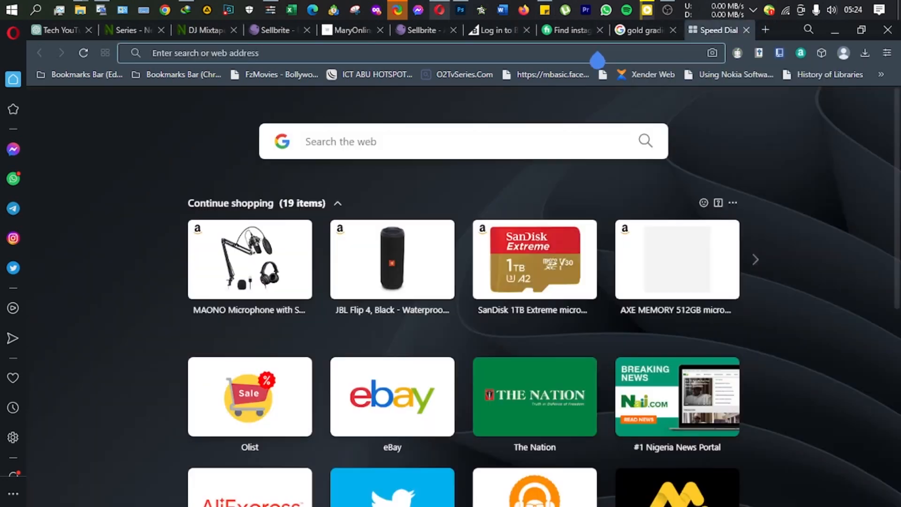
text(fom)
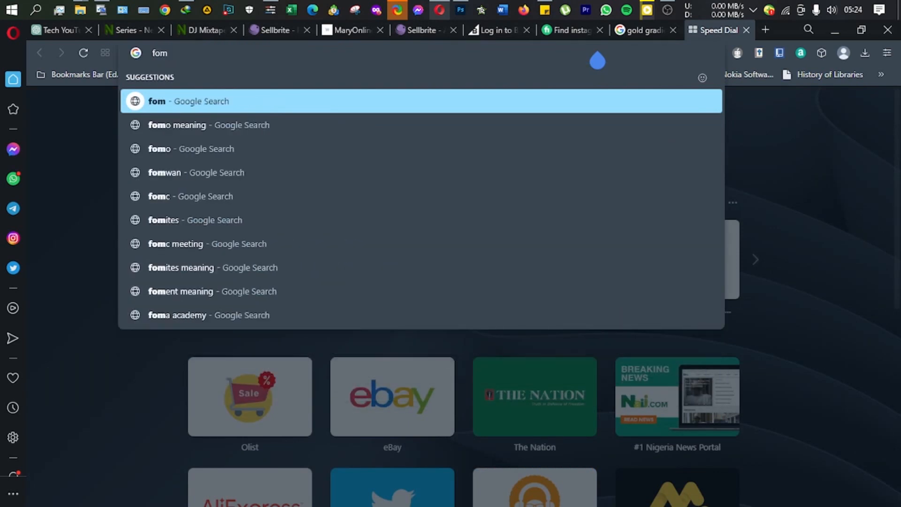
key(BackSpace)
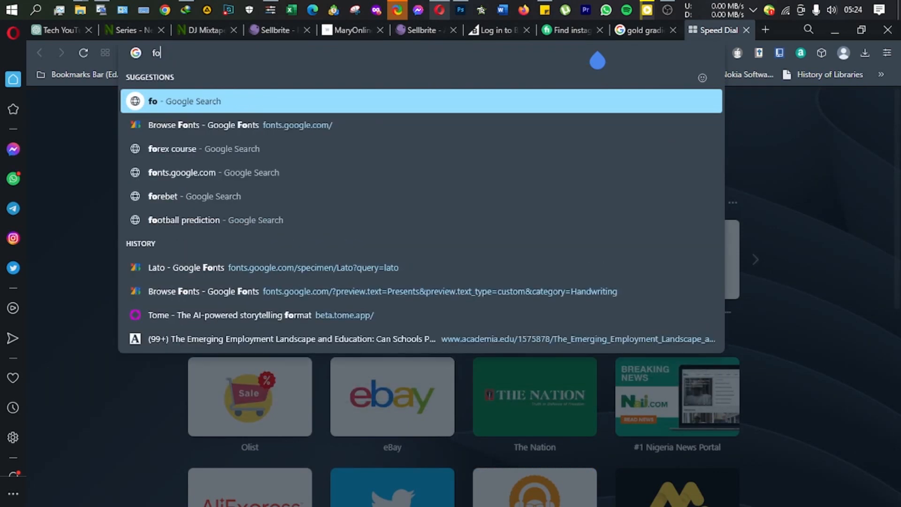
text(nts.google.com)
key(Right)
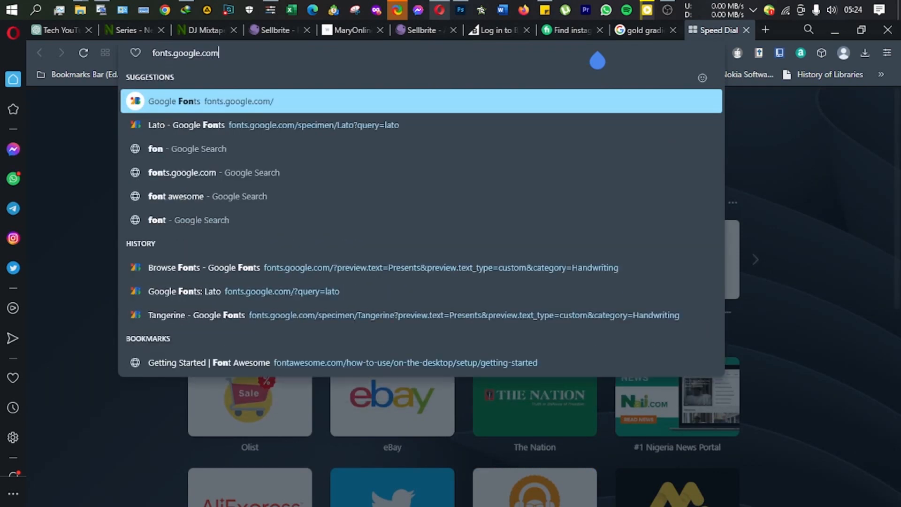
key(Return)
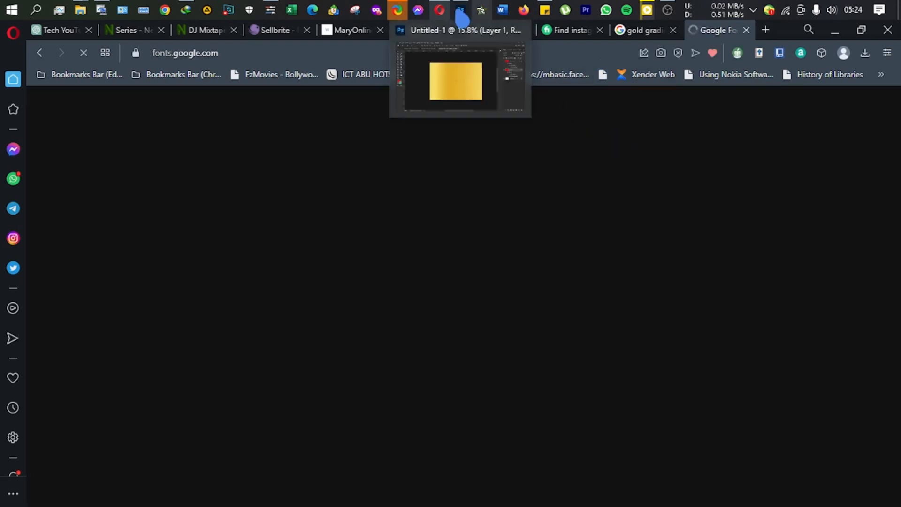
Switch to Photoshop and add a new empty layer above Layer 1 copy.
click(462, 18)
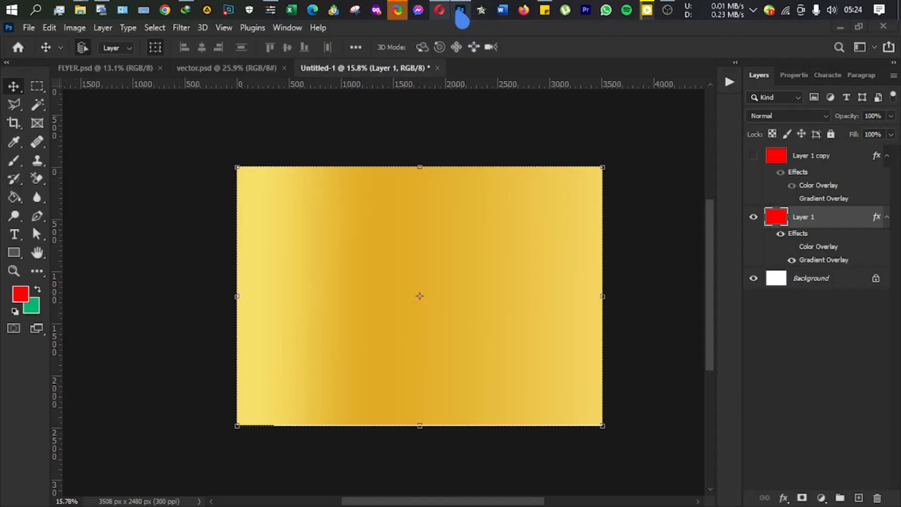
click(803, 169)
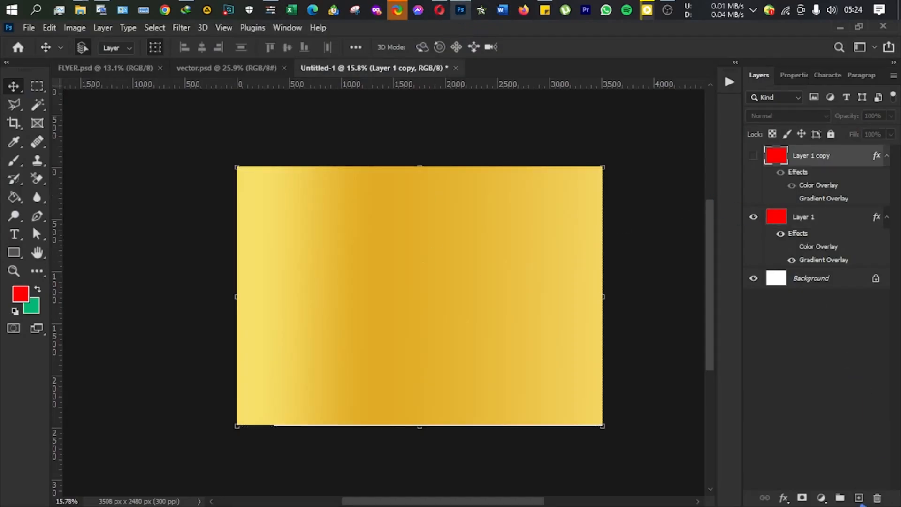
click(857, 496)
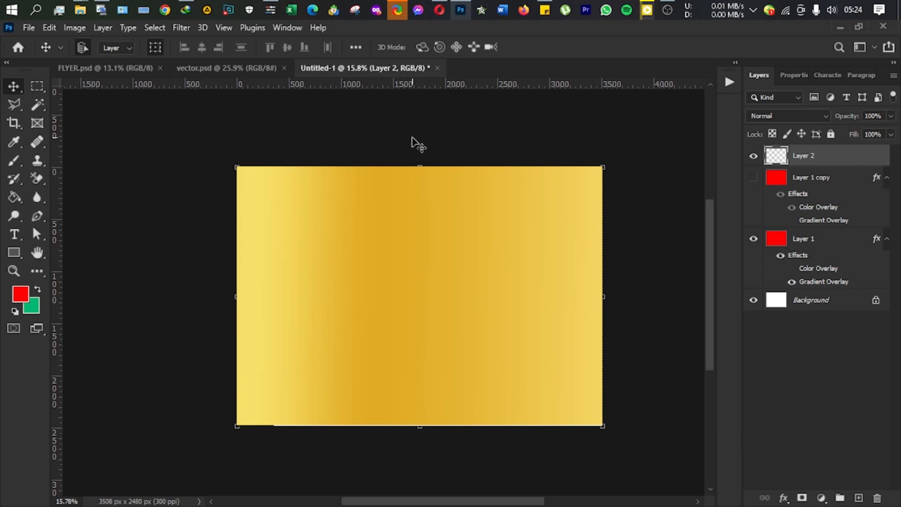
click(89, 2)
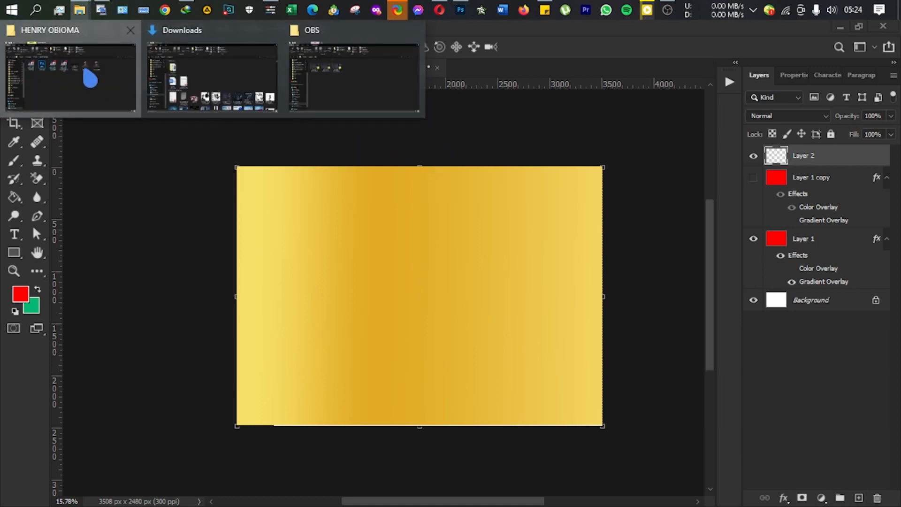
click(88, 79)
scroll(92, 458, down, 1)
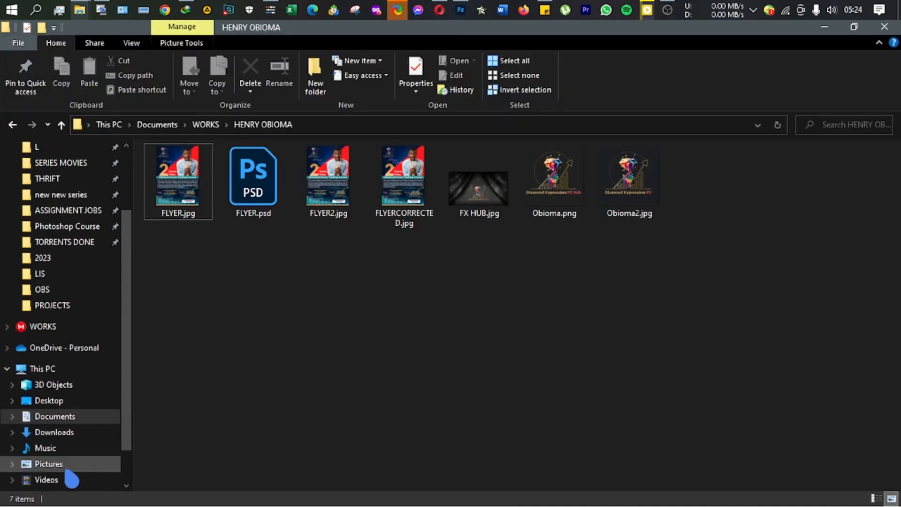
scroll(103, 472, down, 1)
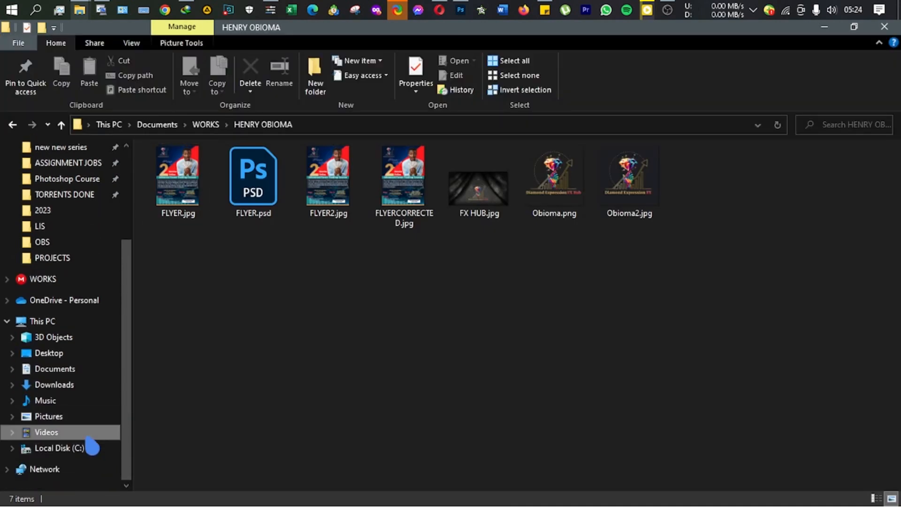
click(56, 259)
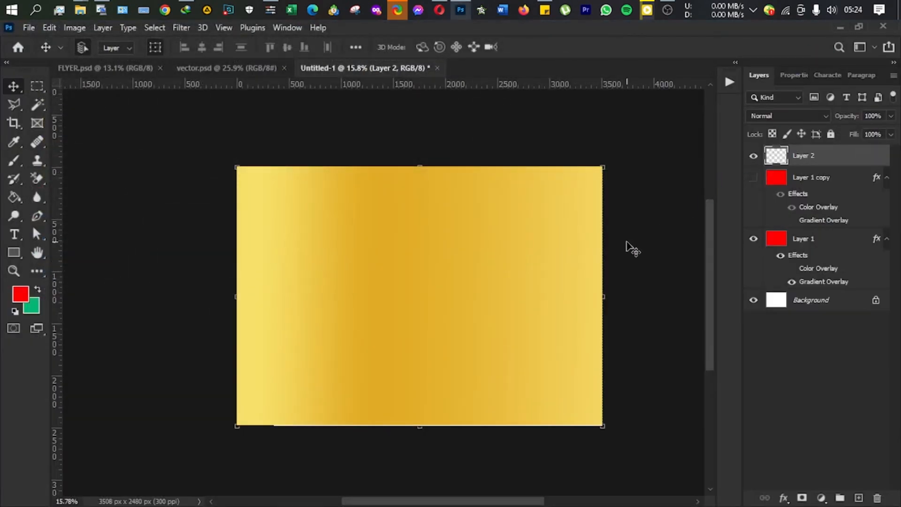
With no layer selected, add the horizontal text "This is me" in the upper-left part of the gold canvas.
click(627, 242)
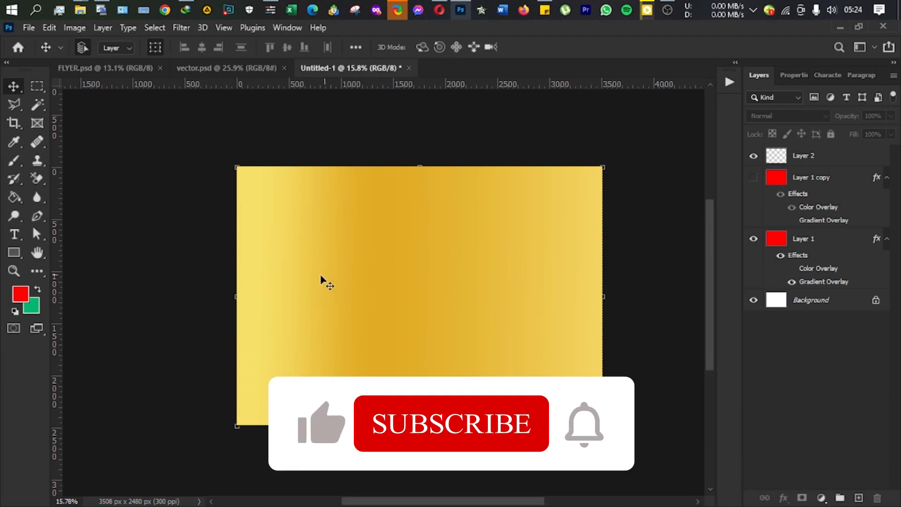
drag(365, 503, 371, 503)
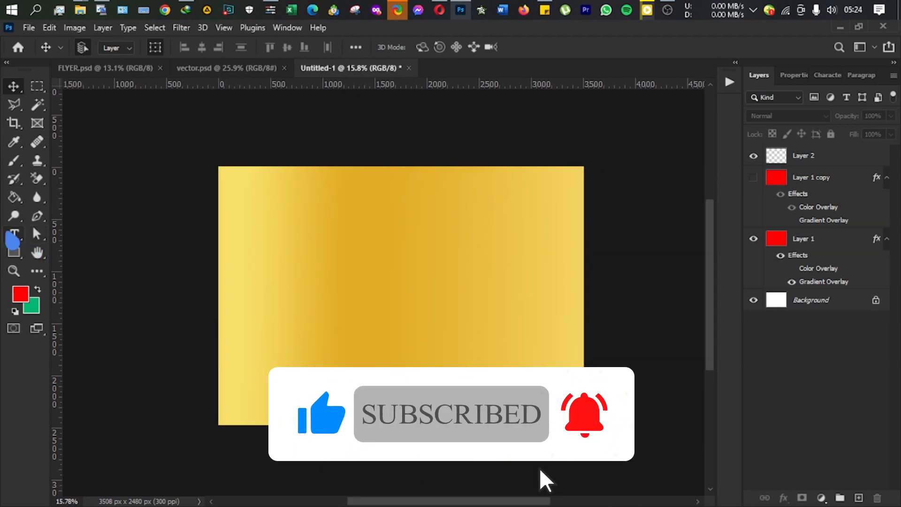
click(14, 234)
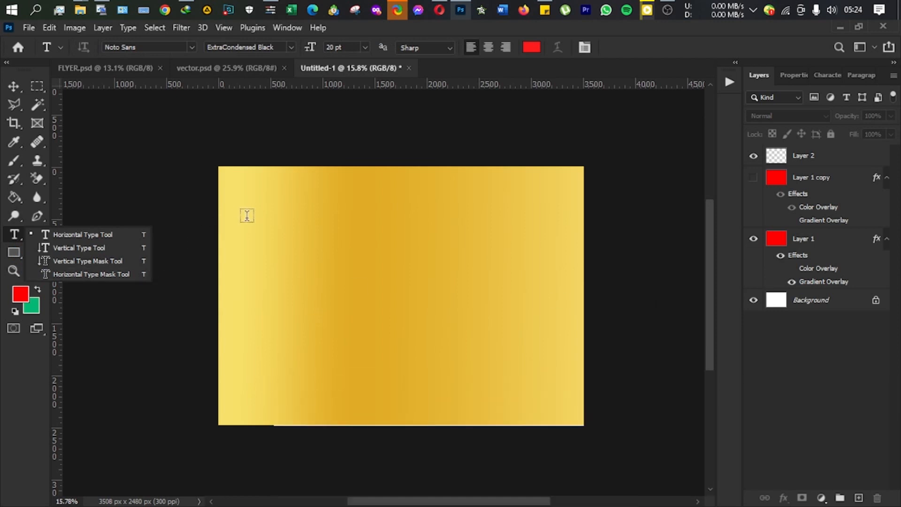
mouse_move(440, 10)
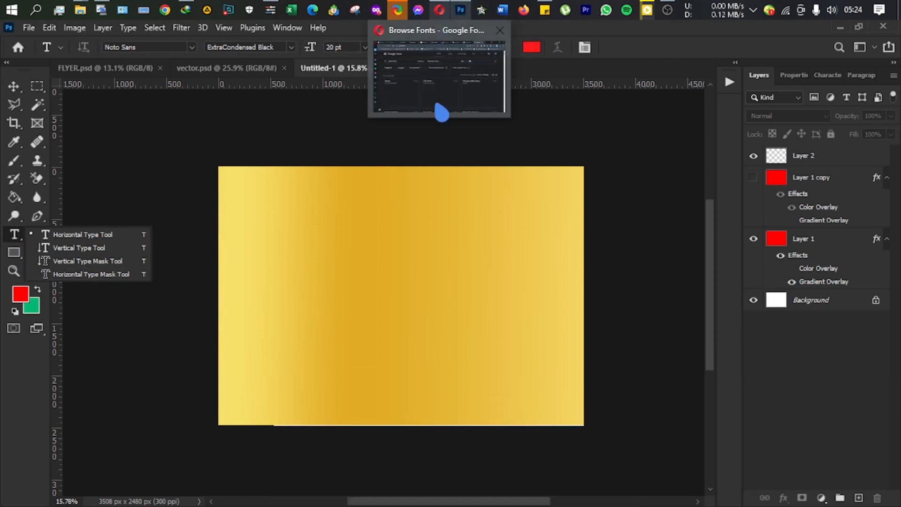
click(273, 236)
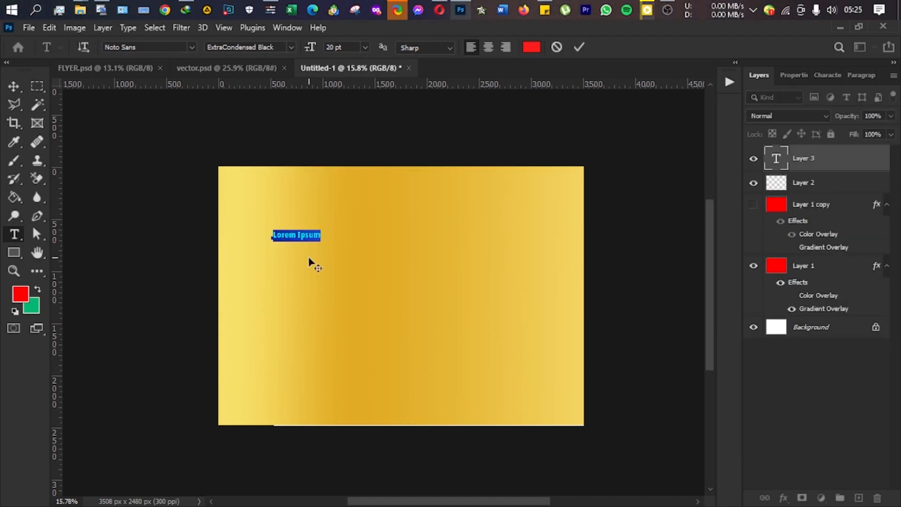
text(This is me)
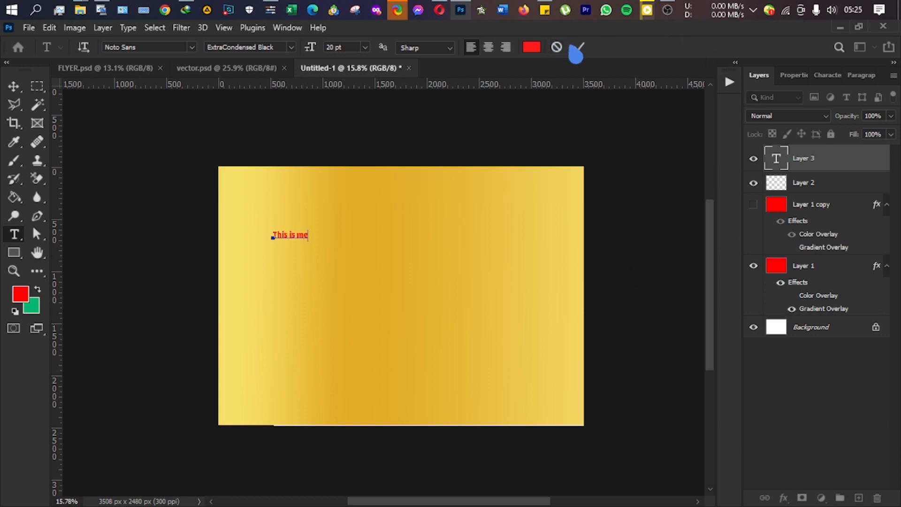
Scale the "This is me" text up to about 748% so it spans most of the canvas width, and apply the transform.
click(14, 86)
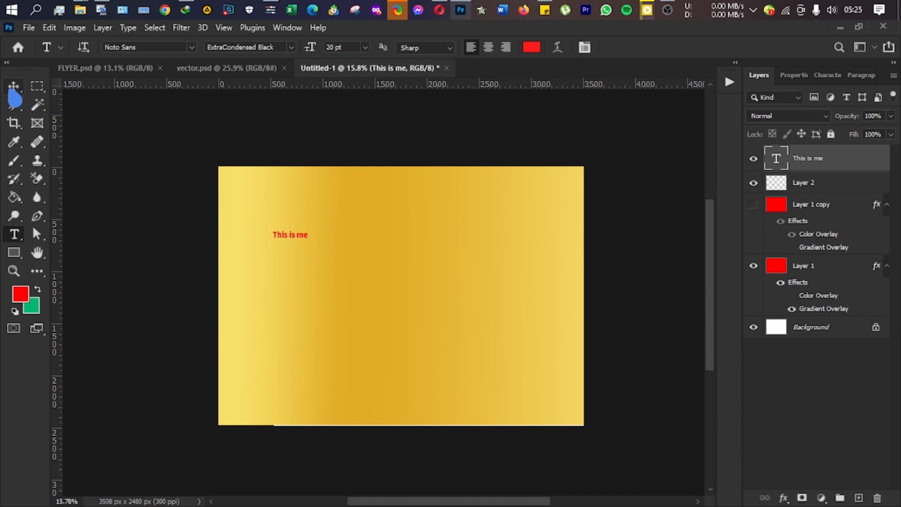
drag(309, 243, 516, 379)
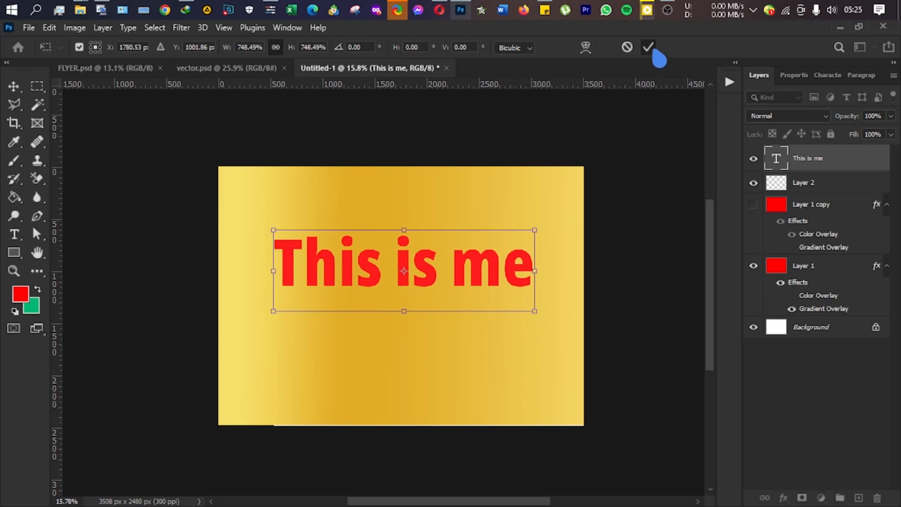
click(648, 47)
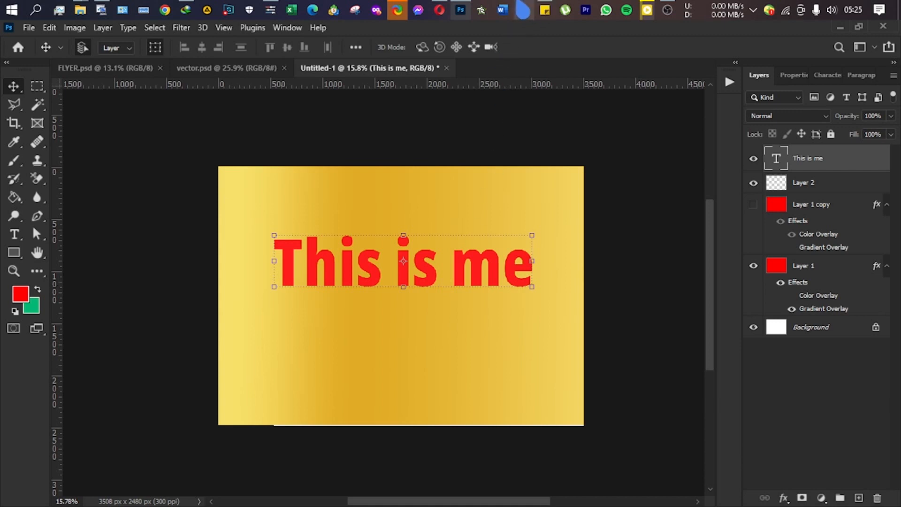
Return from Google Fonts to Photoshop, select all of the "This is me" text for editing, and end the text edit.
click(440, 9)
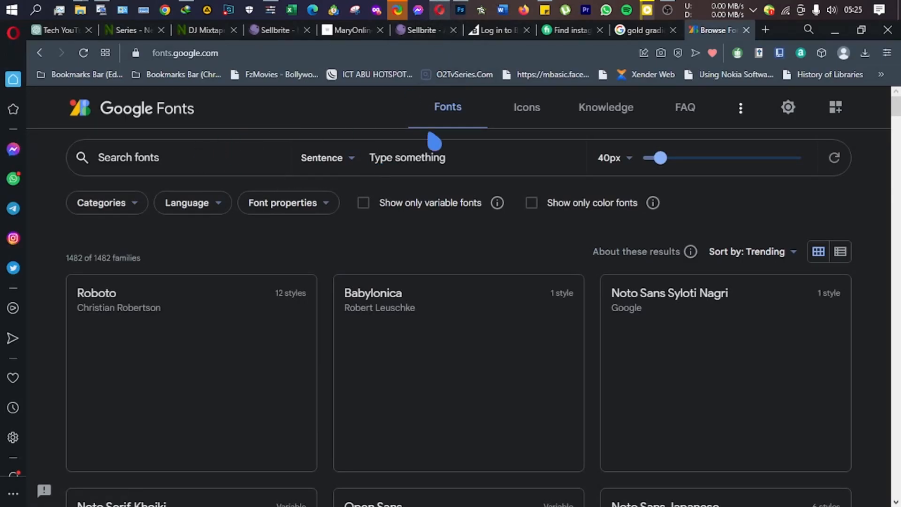
click(461, 10)
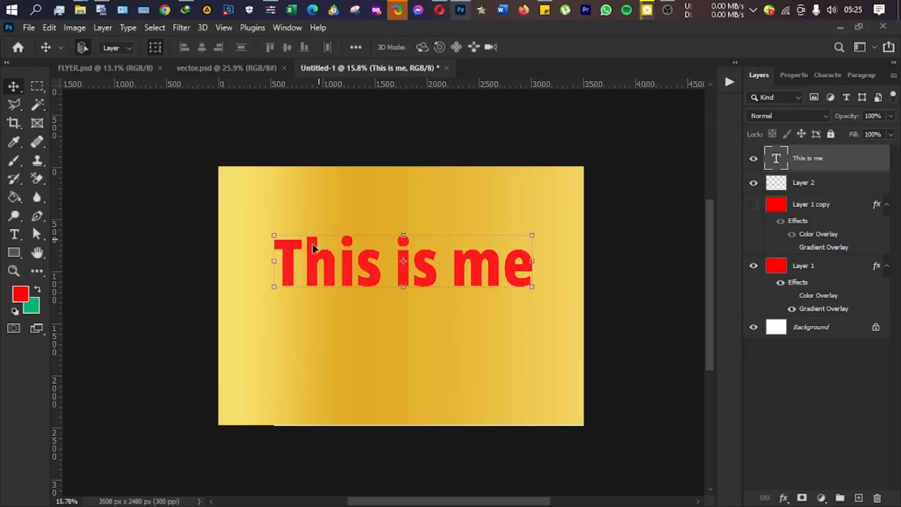
click(15, 233)
click(307, 260)
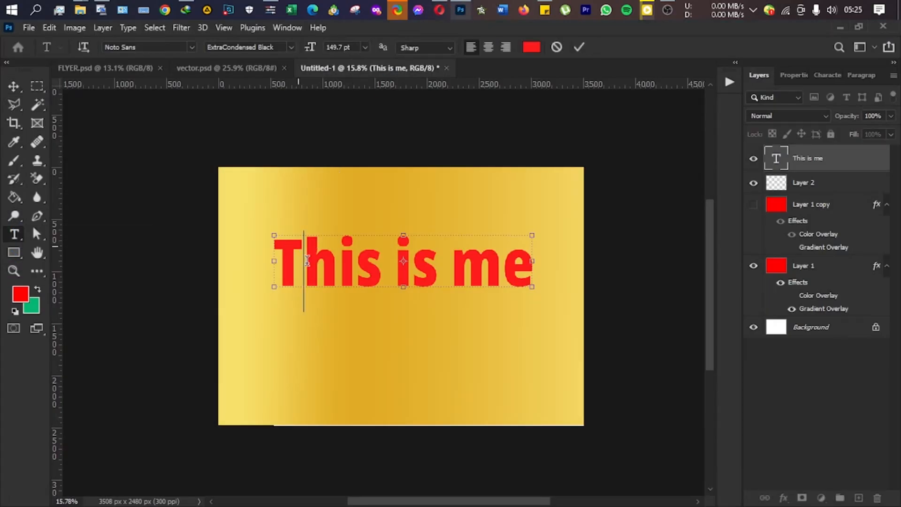
key(ctrl+a)
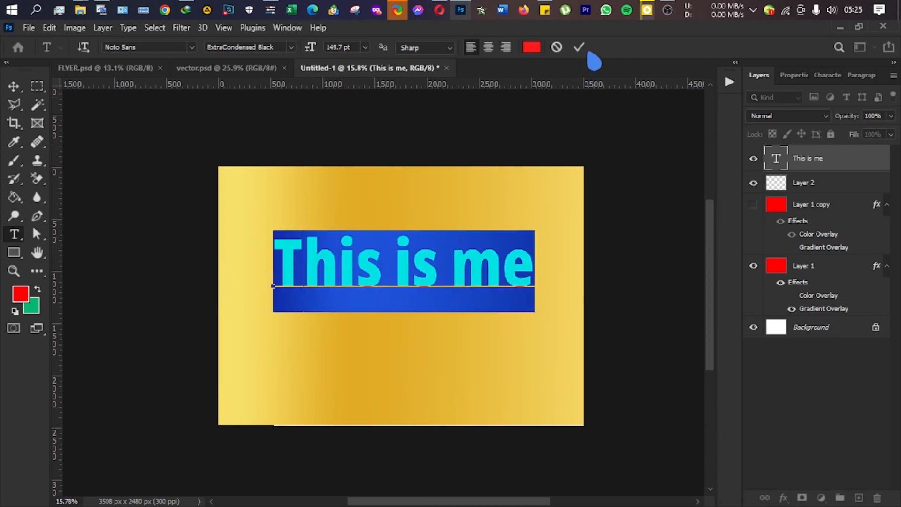
click(579, 47)
Switch to Google Fonts in the browser, set the preview text to "This is me", and browse the font families.
click(443, 10)
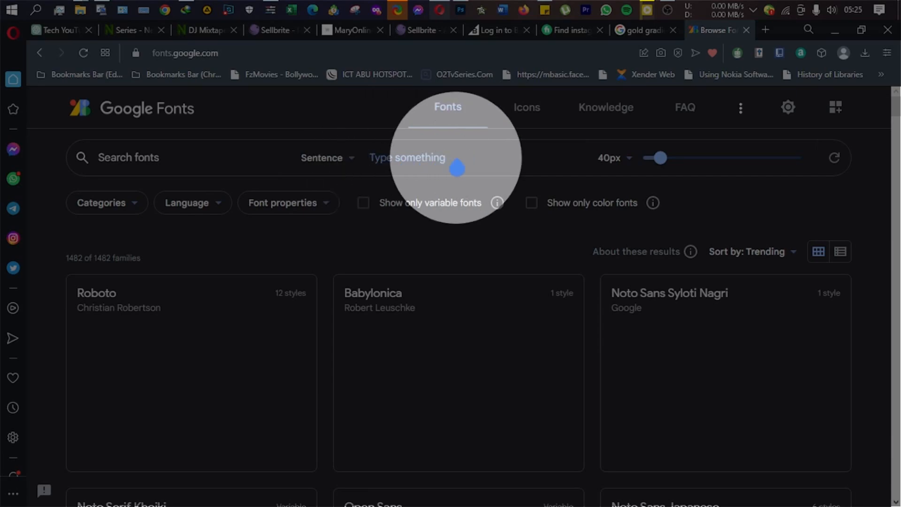
click(457, 168)
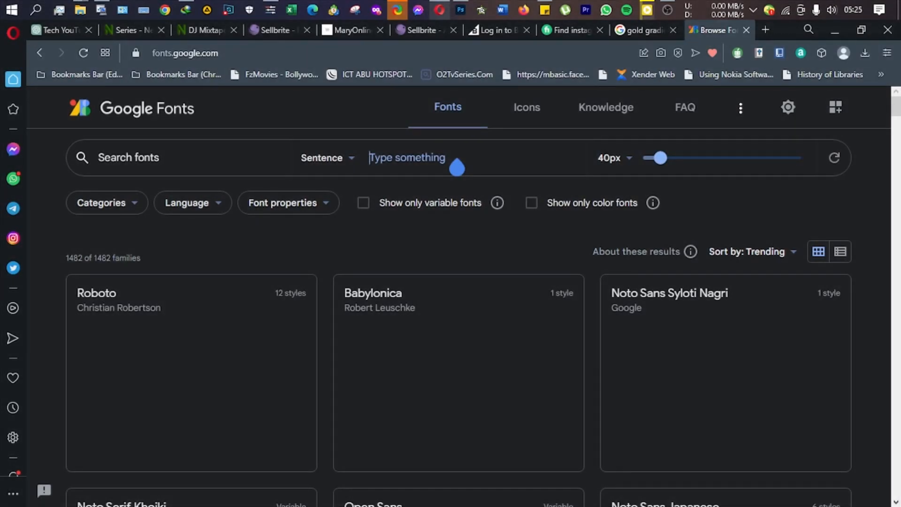
text(This is me)
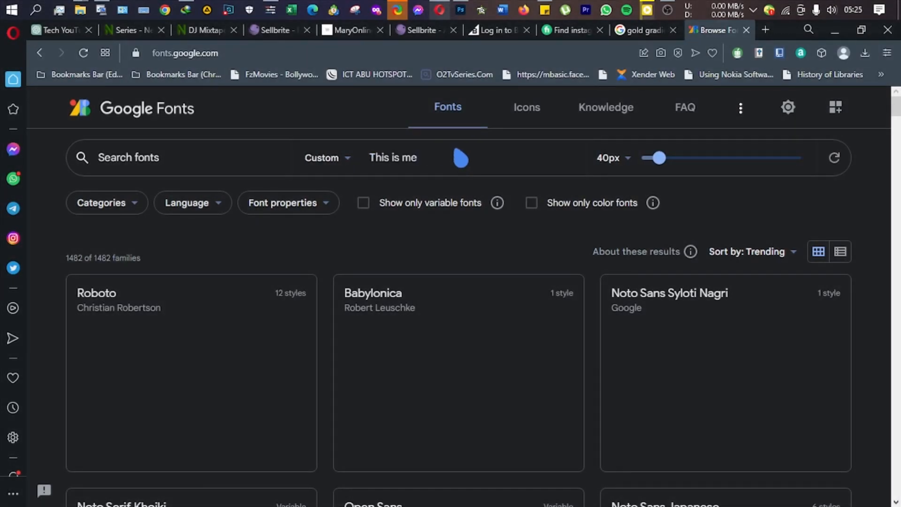
scroll(514, 348, down, 4)
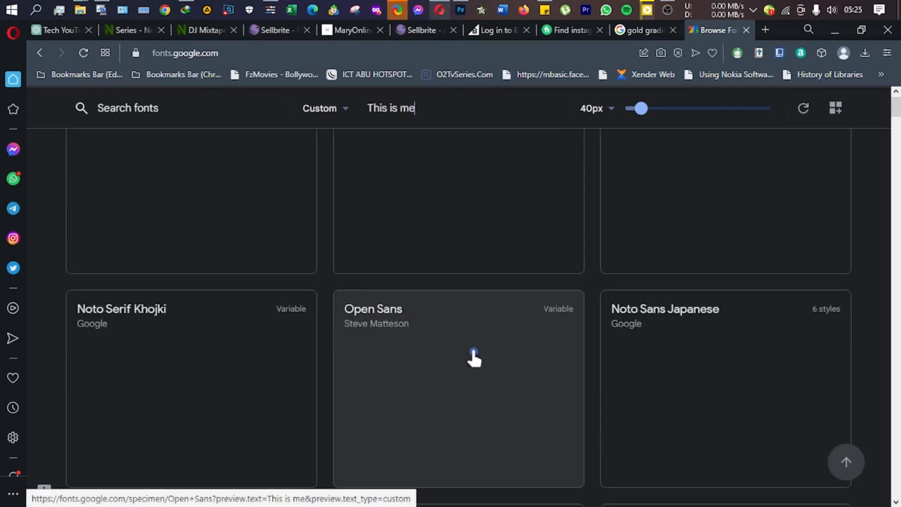
Reload the Google Fonts list with the custom preview text "This is me" so the blank previews render.
scroll(474, 358, up, 4)
scroll(474, 357, down, 7)
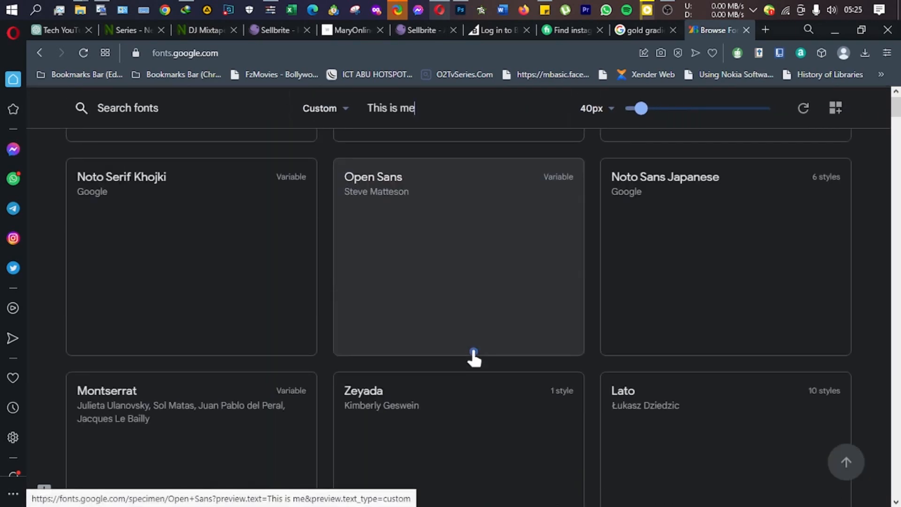
scroll(474, 357, down, 7)
scroll(474, 359, up, 14)
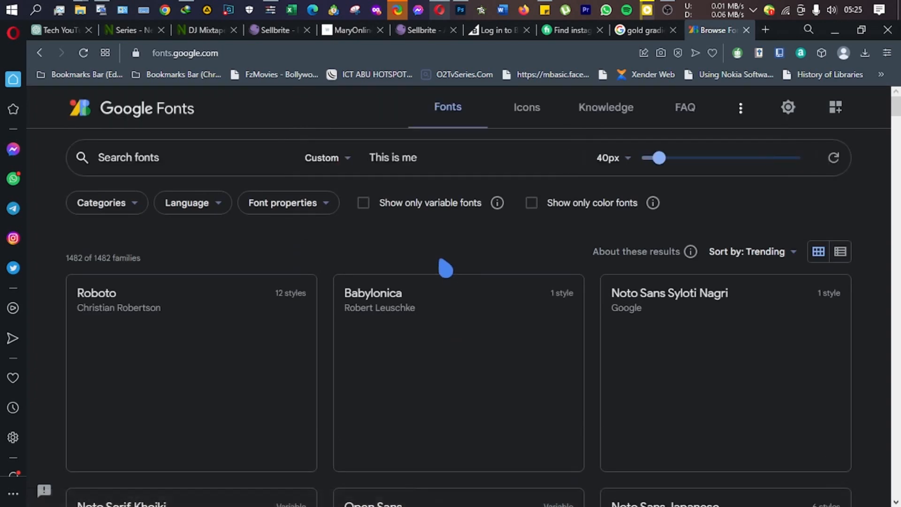
click(83, 53)
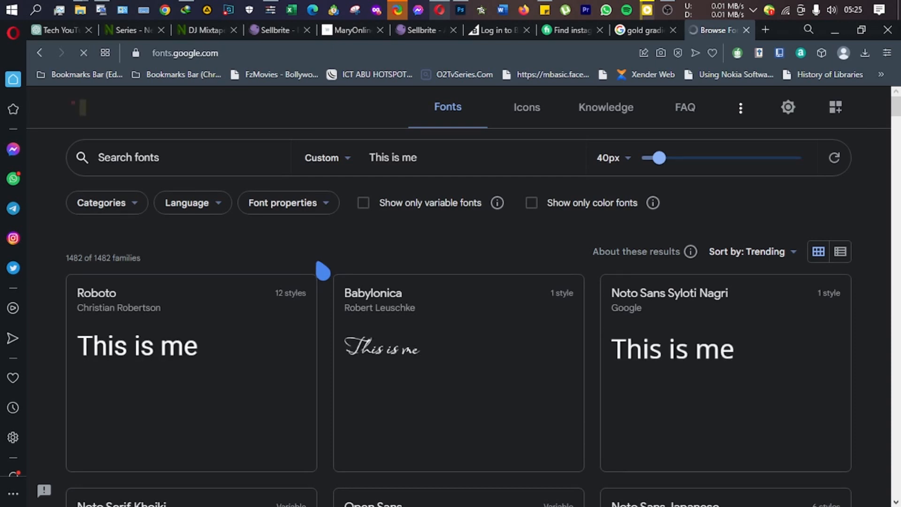
Look through the trending previews, then filter the font families to the Display and Handwriting categories.
scroll(362, 324, down, 6)
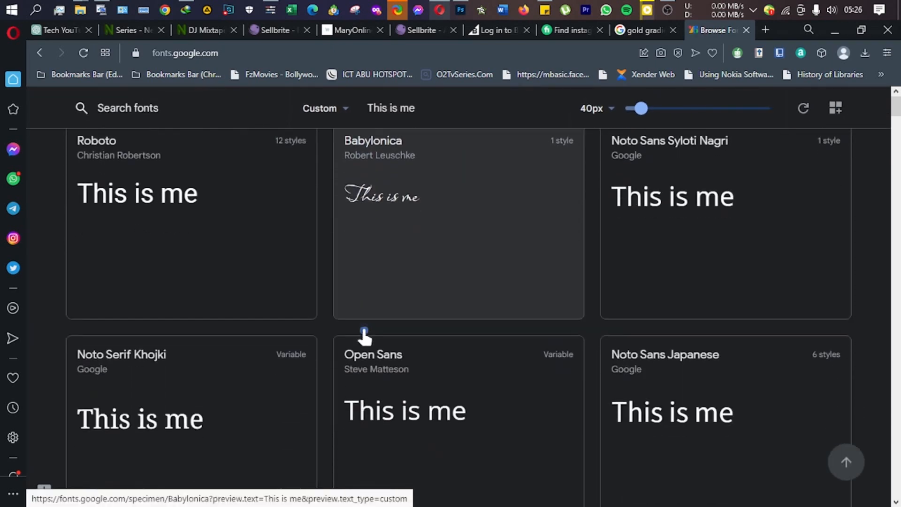
scroll(364, 335, down, 5)
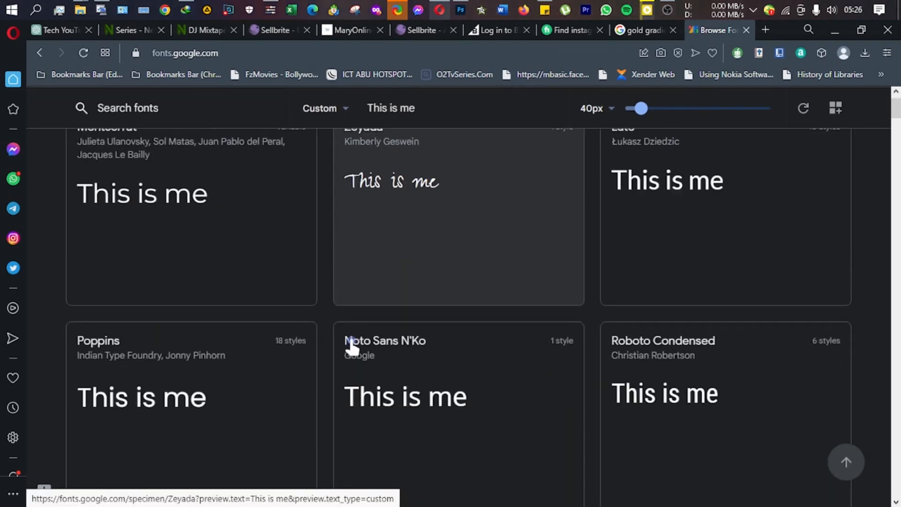
scroll(621, 416, down, 5)
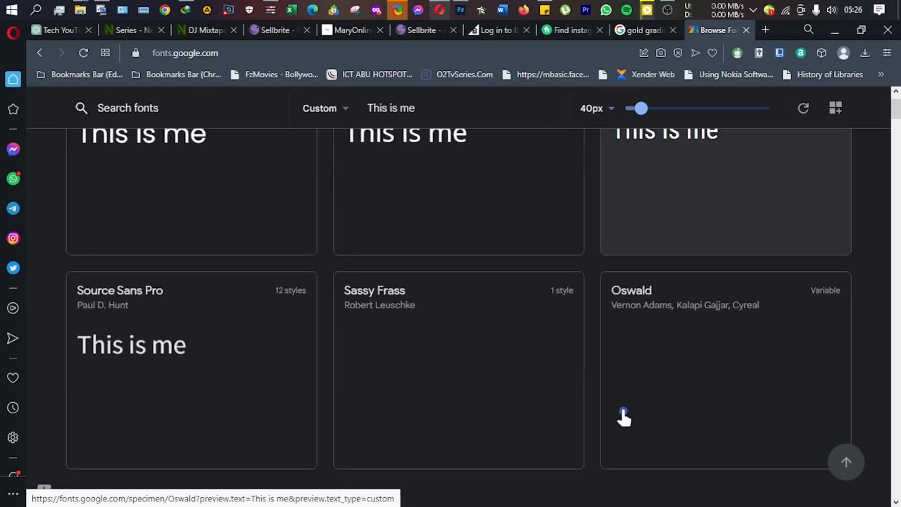
scroll(587, 418, up, 15)
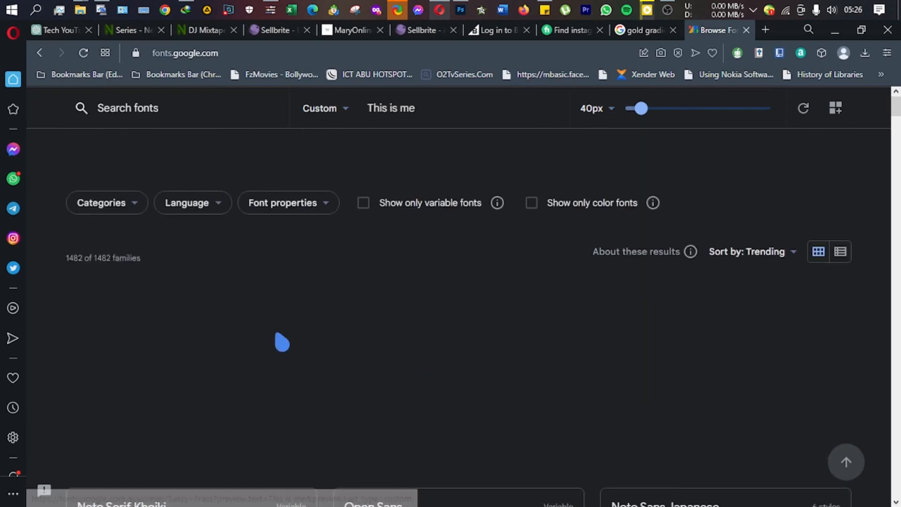
click(111, 208)
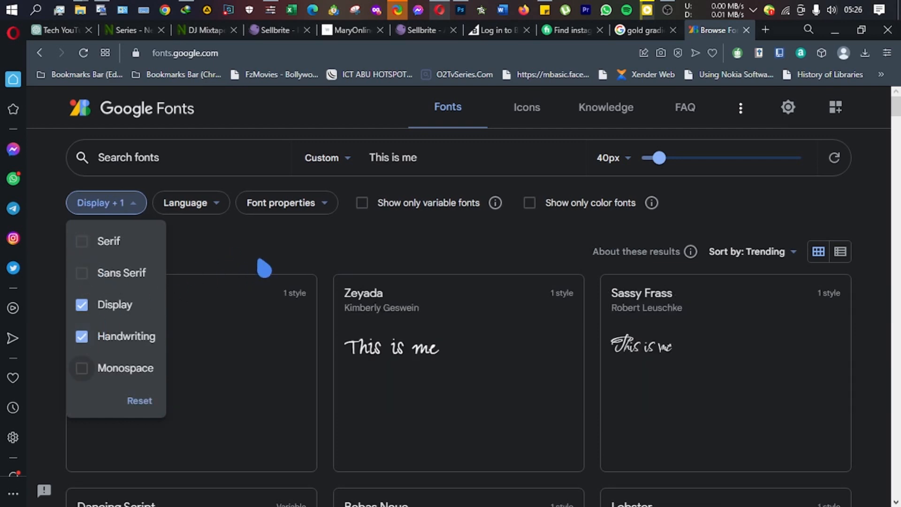
click(271, 254)
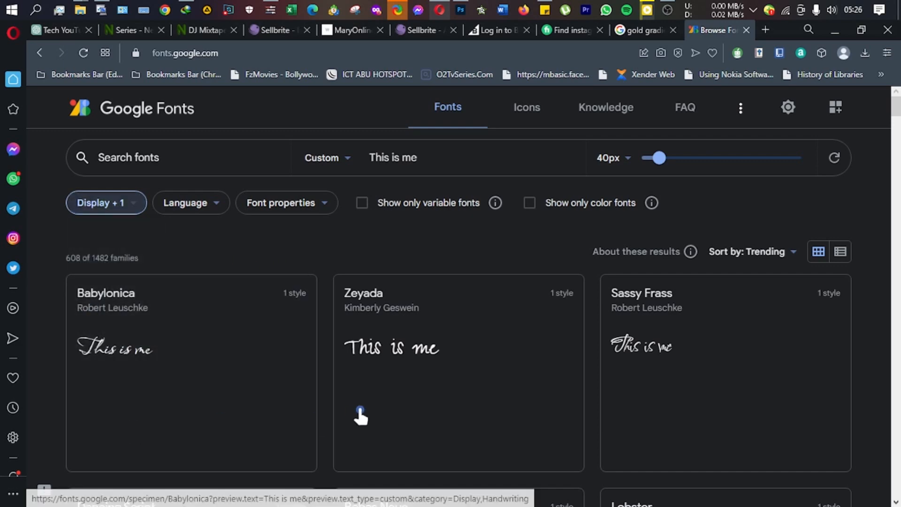
Examine how "This is me" looks across the filtered Display and Handwriting font families.
scroll(362, 417, down, 5)
scroll(372, 428, down, 4)
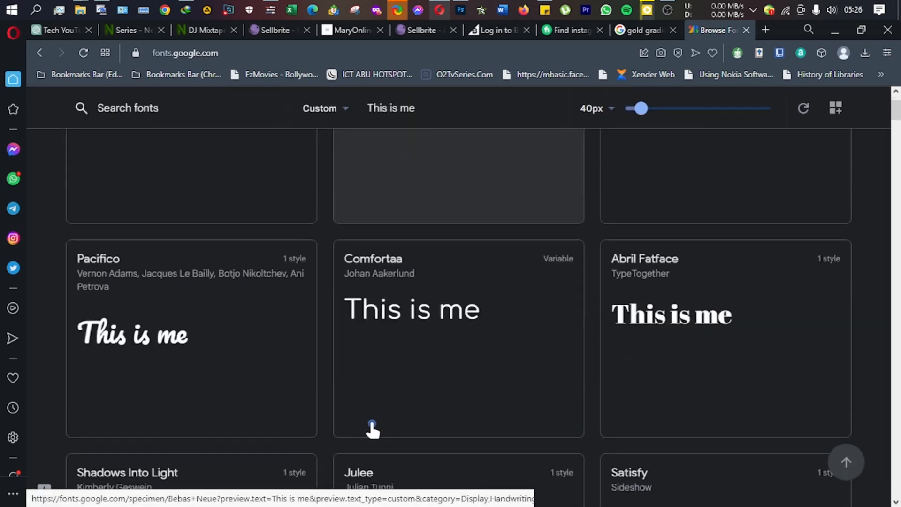
scroll(373, 428, down, 4)
scroll(372, 430, up, 15)
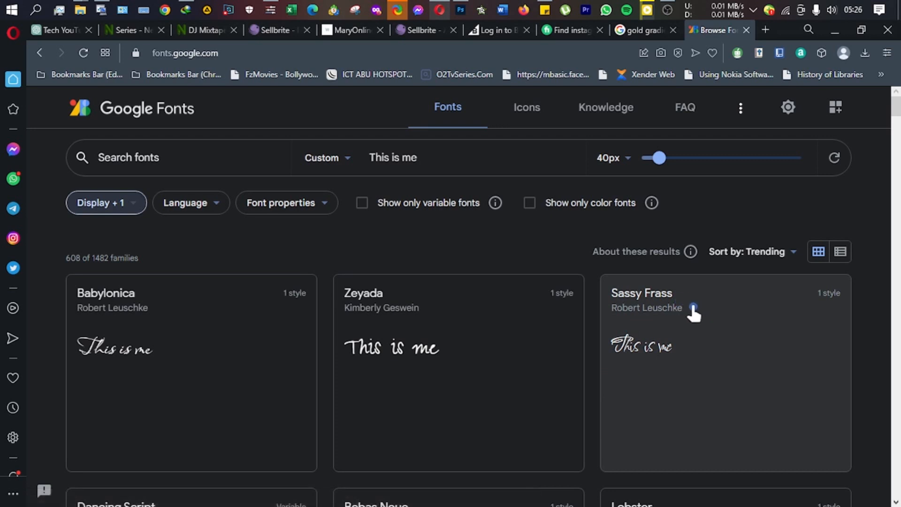
scroll(227, 364, down, 5)
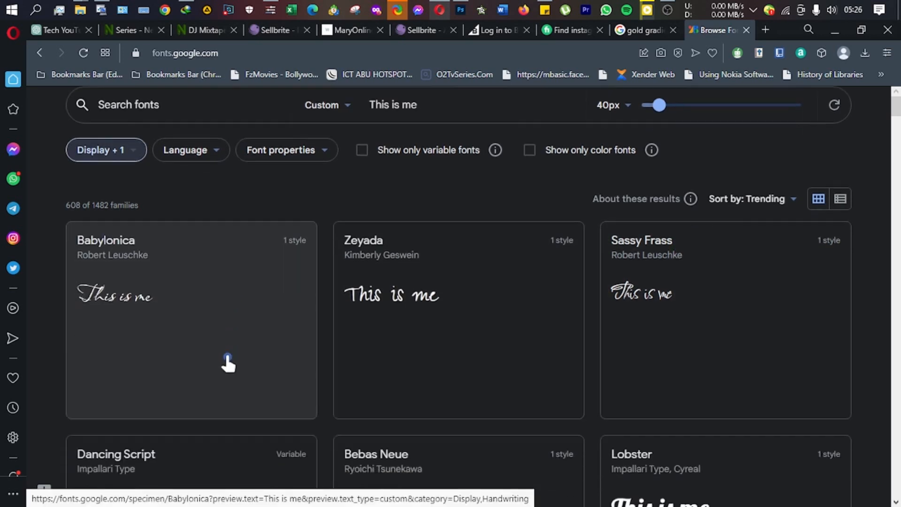
scroll(256, 305, down, 8)
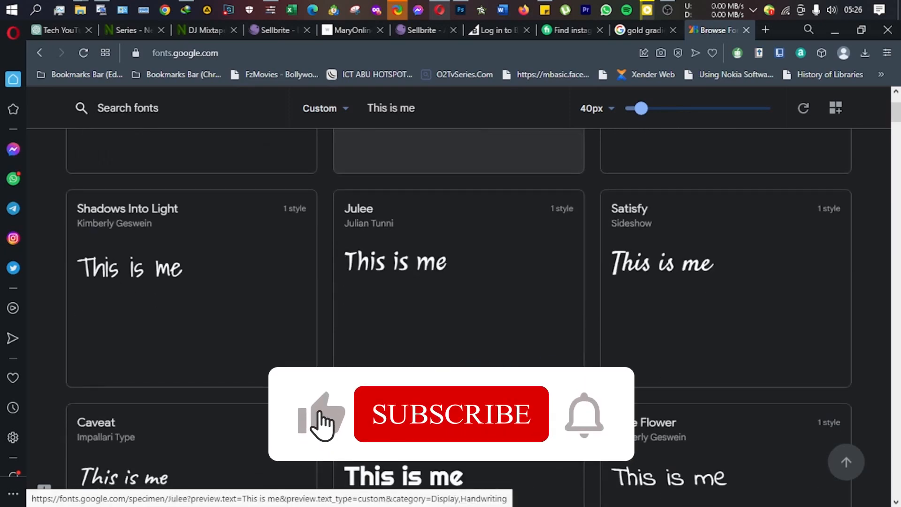
scroll(362, 472, down, 4)
scroll(545, 460, down, 5)
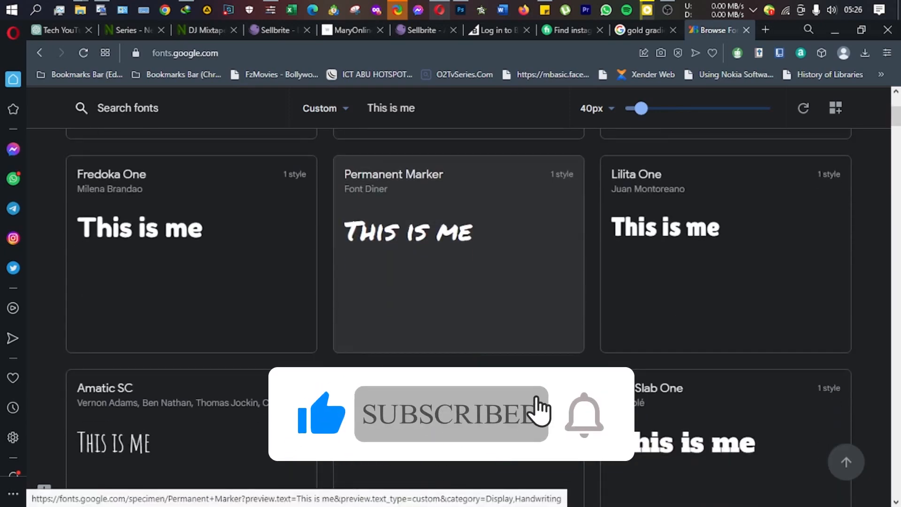
Open the Sassy Frass font page, request the family download, and select the save path in the download dialog.
scroll(544, 460, up, 15)
scroll(92, 207, up, 5)
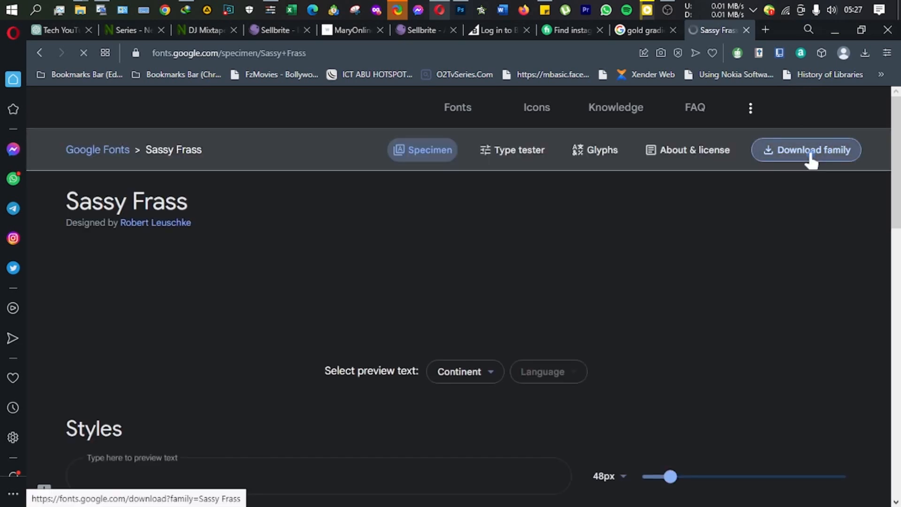
click(815, 158)
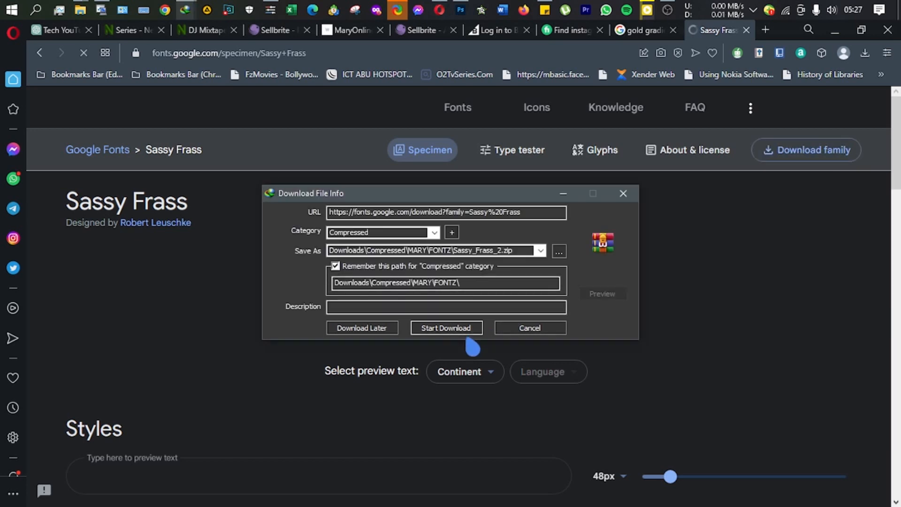
click(490, 253)
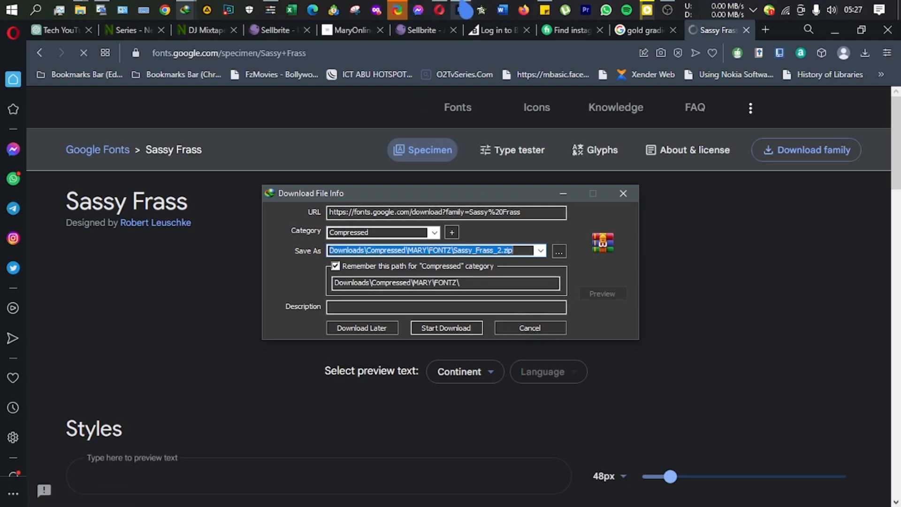
Switch to Photoshop and set the font of the "This is me" text layer to Sassy Frass Regular.
click(462, 10)
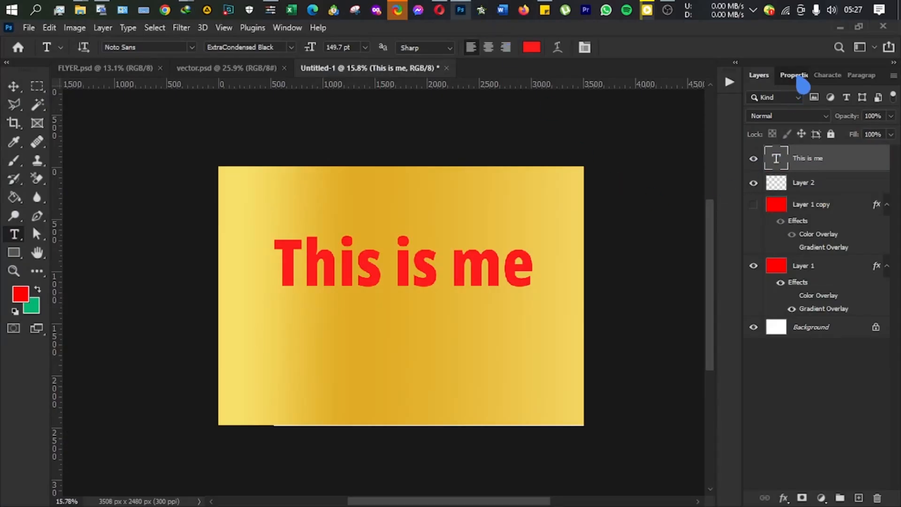
click(796, 76)
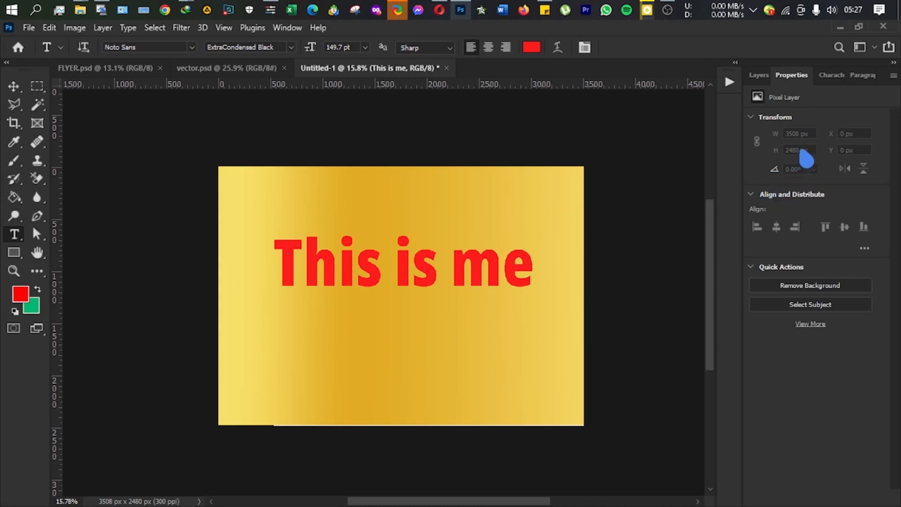
click(837, 78)
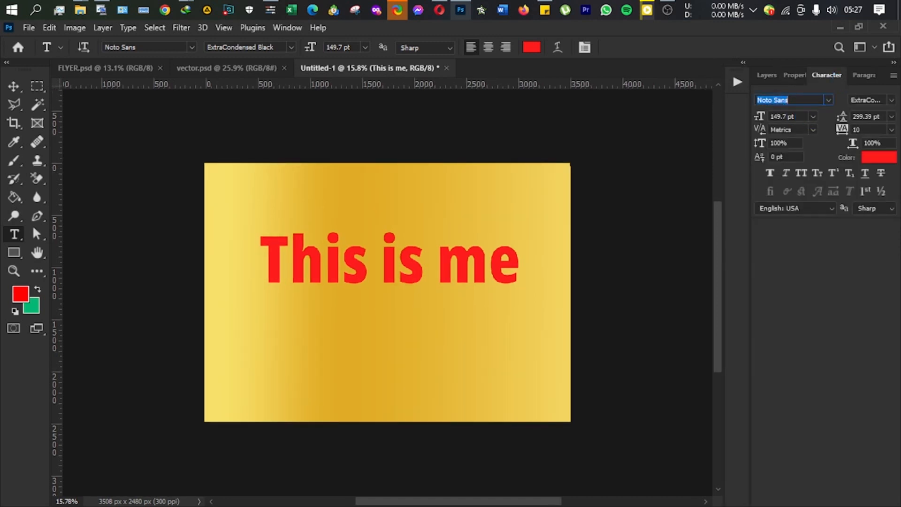
click(828, 100)
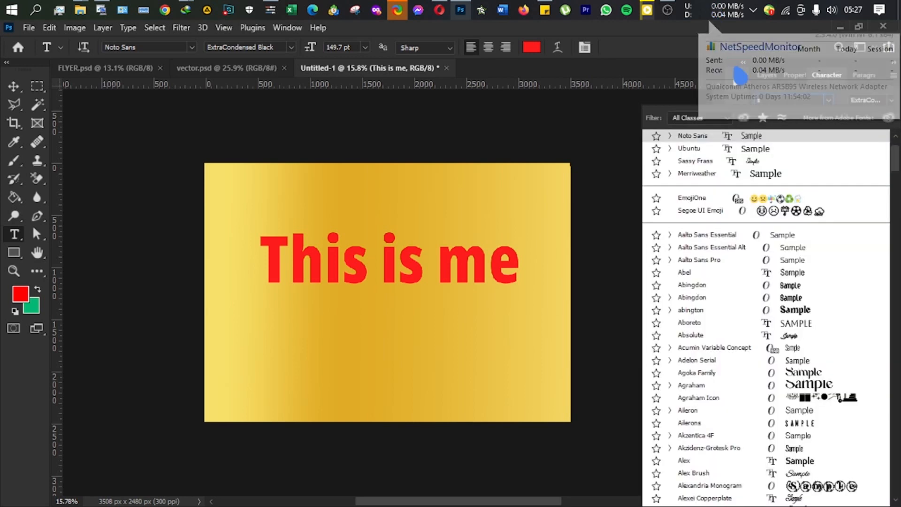
text(sass)
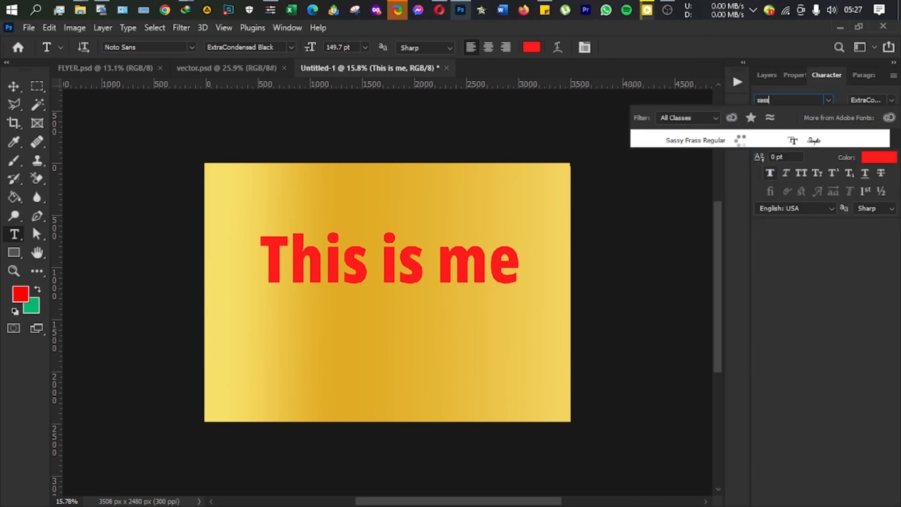
click(740, 140)
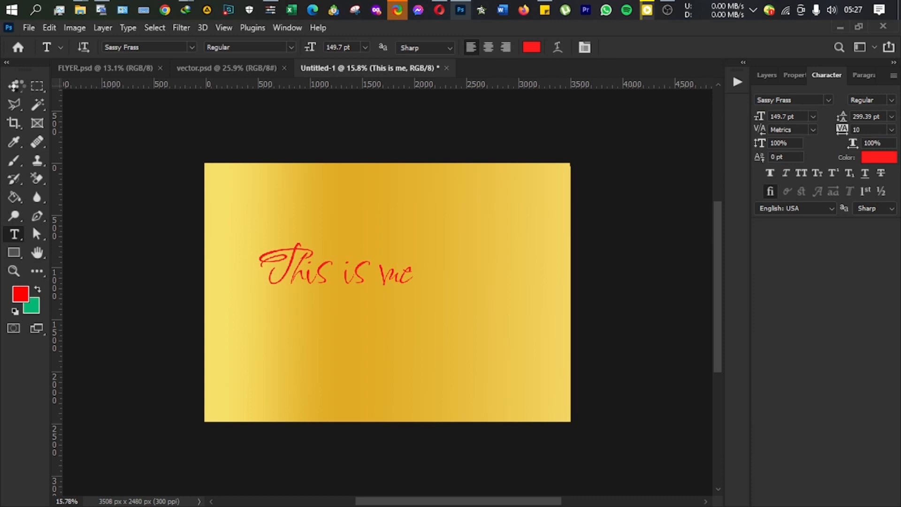
Scale the "This is me" text up to about 163% and apply the transform.
click(14, 85)
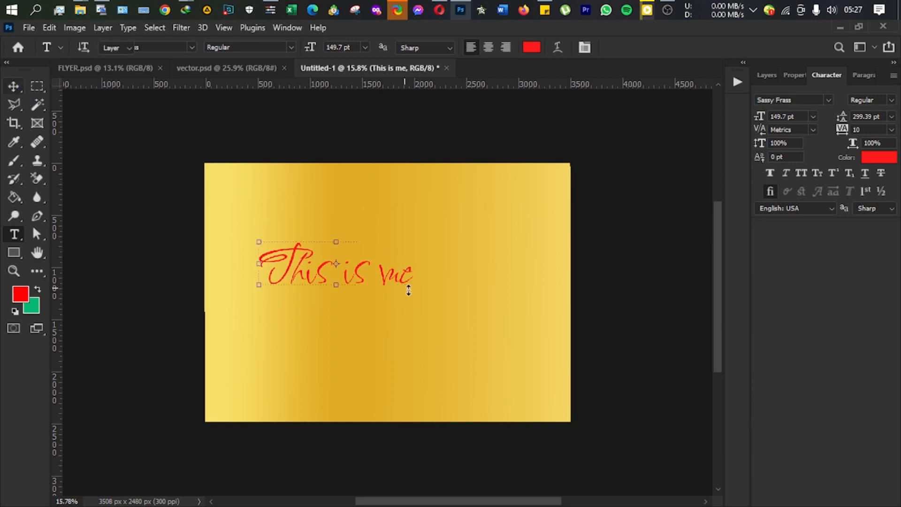
drag(414, 286, 514, 356)
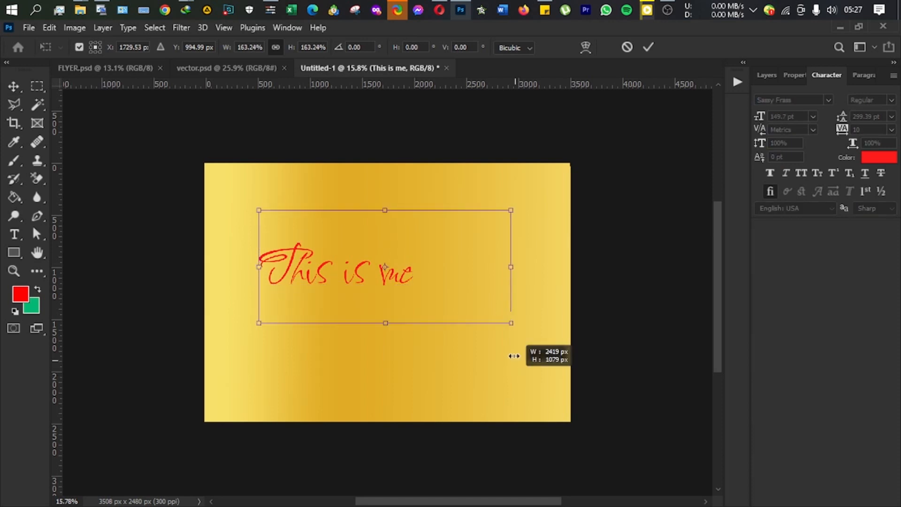
drag(513, 300, 513, 301)
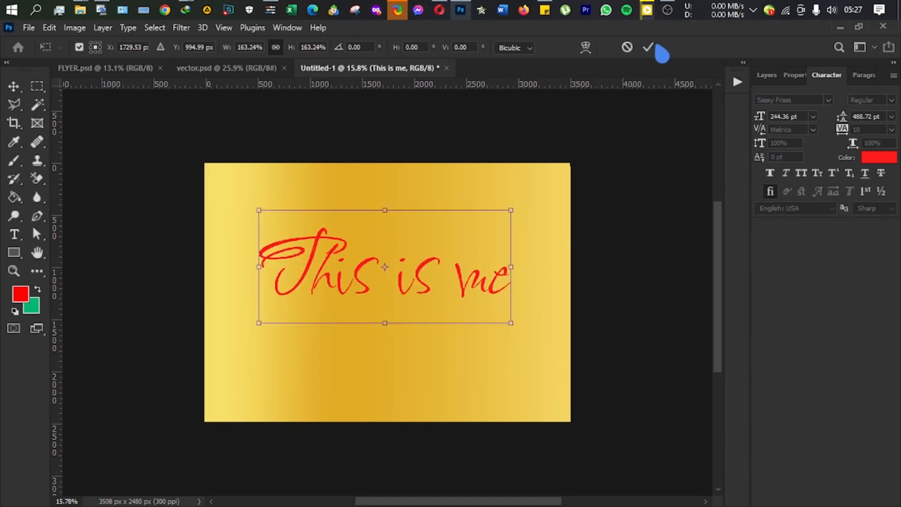
click(650, 47)
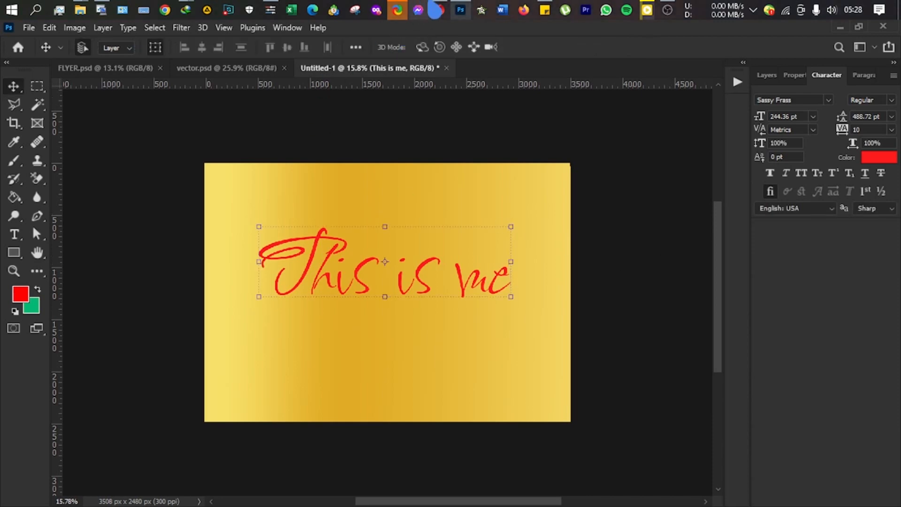
Switch to the browser, bring up the sticky note of designer tools, and highlight the ShareX entry.
click(438, 10)
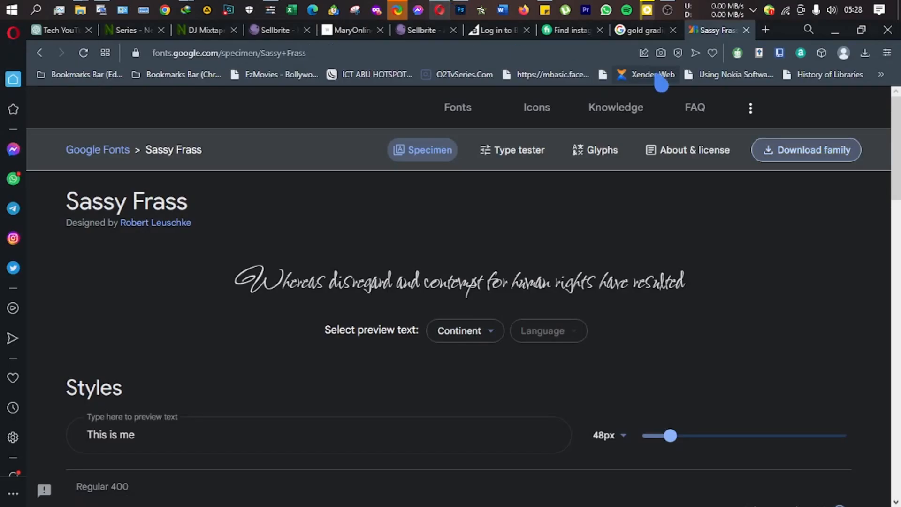
click(550, 10)
drag(683, 136, 639, 130)
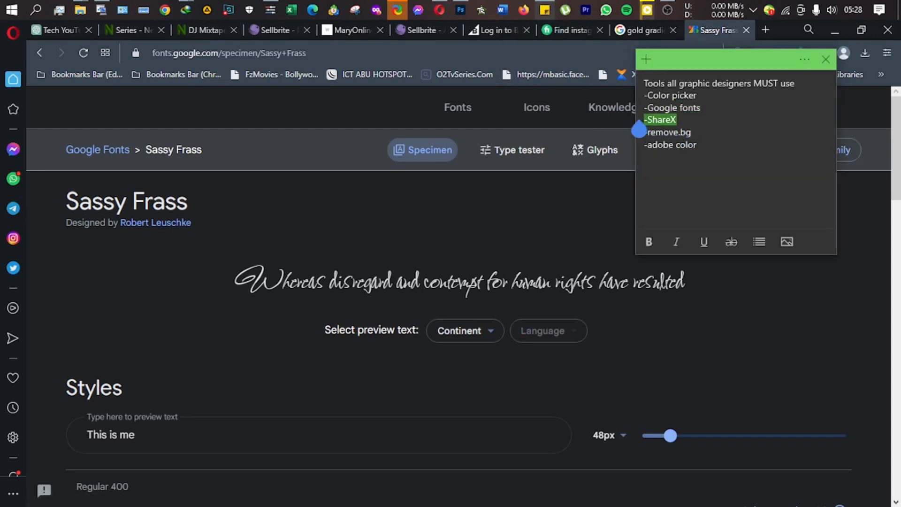
click(649, 45)
Go to the Google "gold gradient" search, switch from image results to all results, and browse them.
click(615, 31)
click(257, 54)
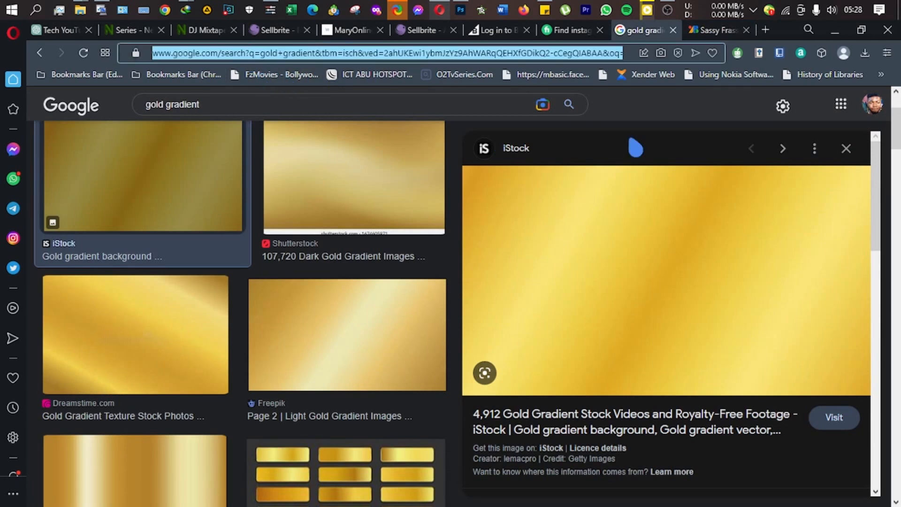
click(262, 108)
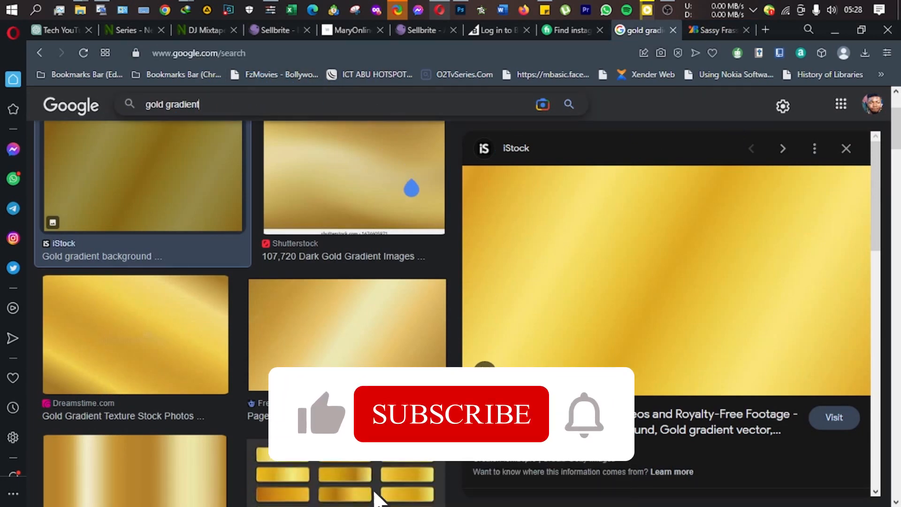
scroll(409, 197, up, 3)
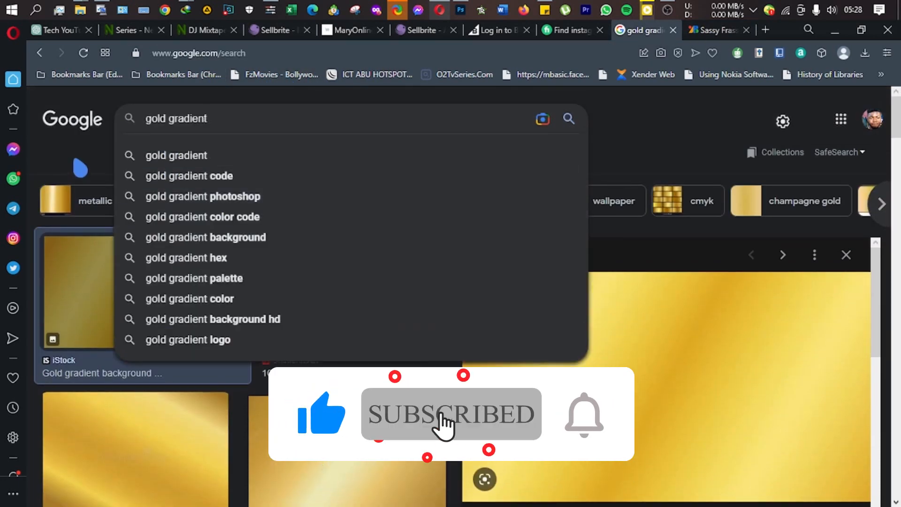
click(74, 158)
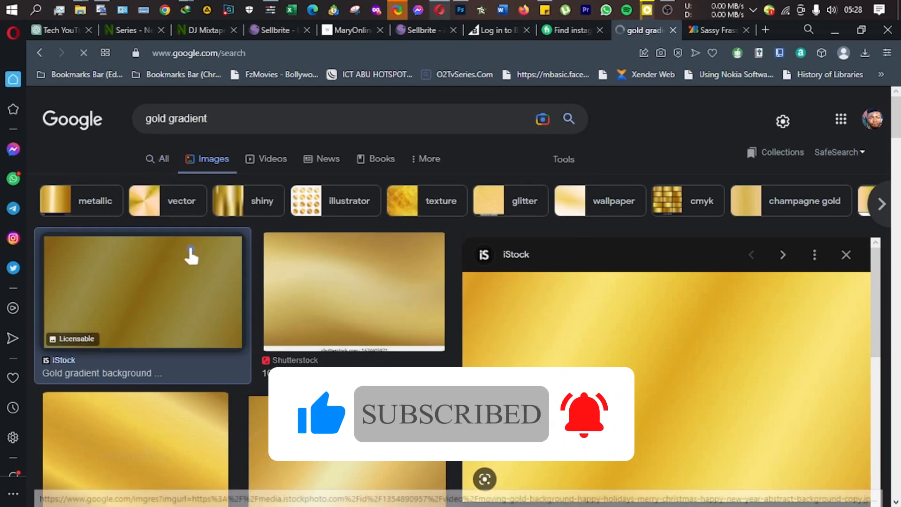
click(196, 256)
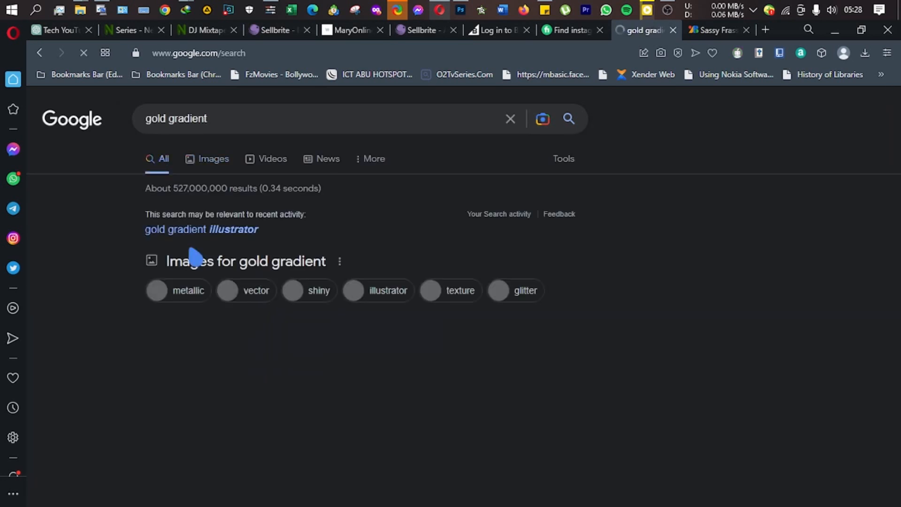
scroll(348, 328, down, 9)
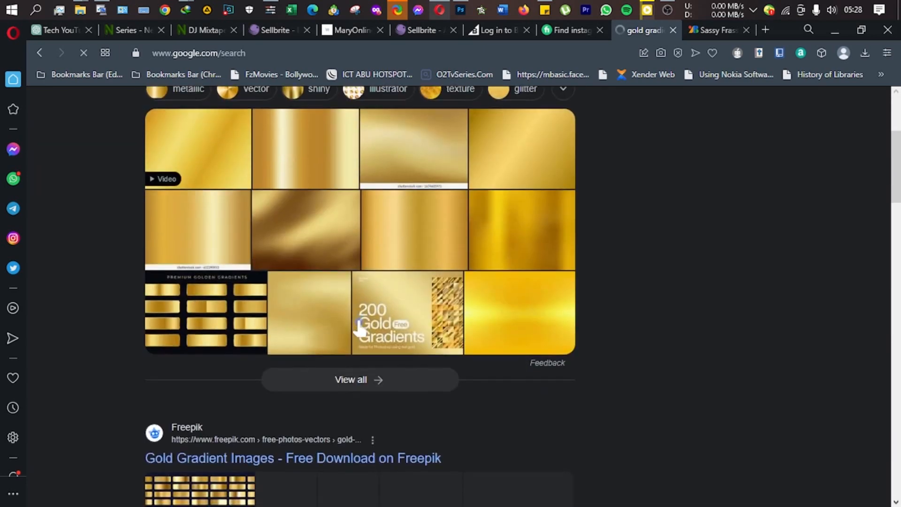
Switch from the search results to the Downloads folder and open the headphone image 61bjkMCzG7L._AC_SX679_.jpg.
scroll(359, 328, down, 3)
scroll(360, 325, down, 1)
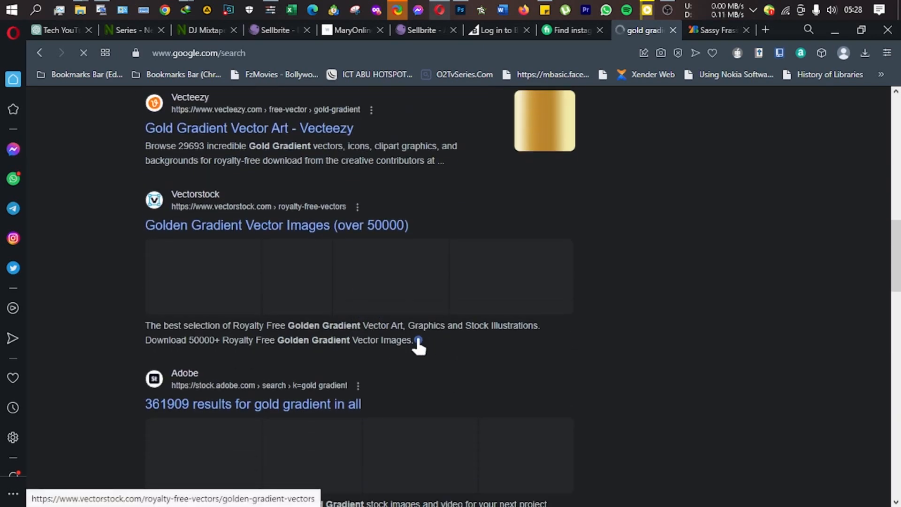
mouse_move(79, 9)
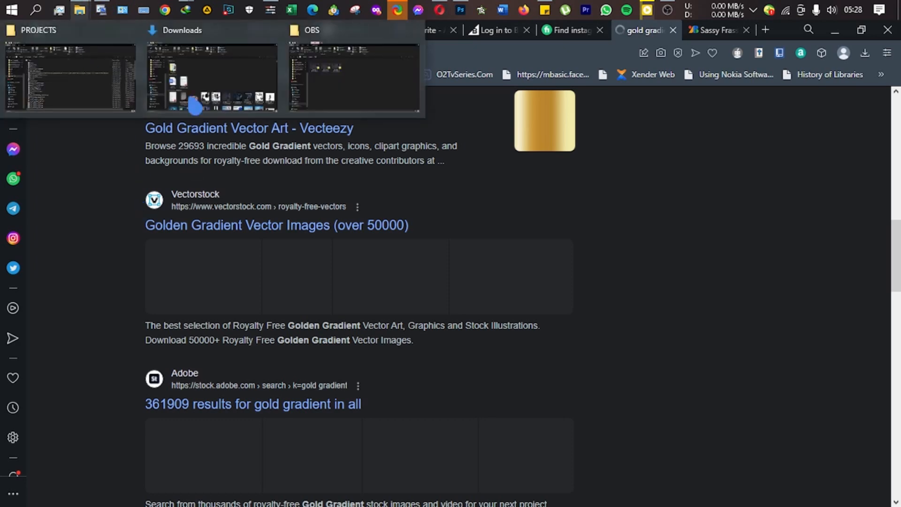
click(191, 92)
scroll(555, 207, down, 10)
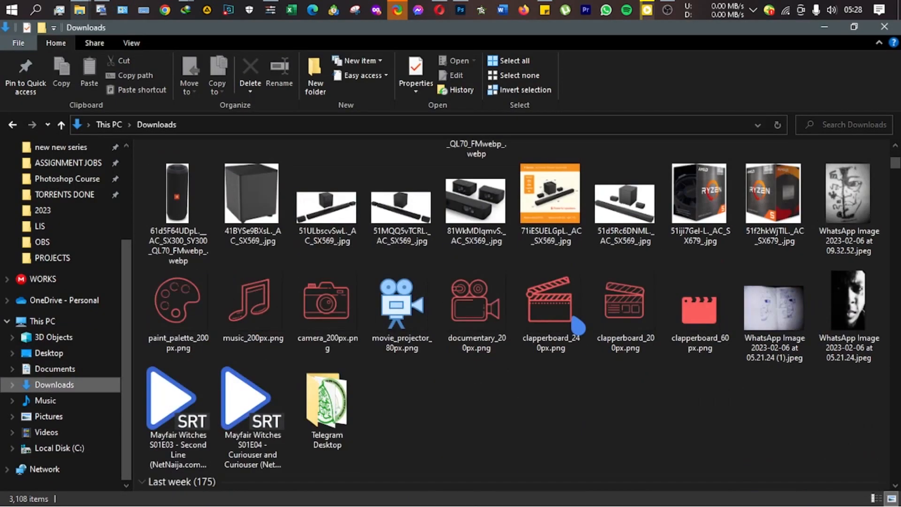
scroll(555, 207, up, 9)
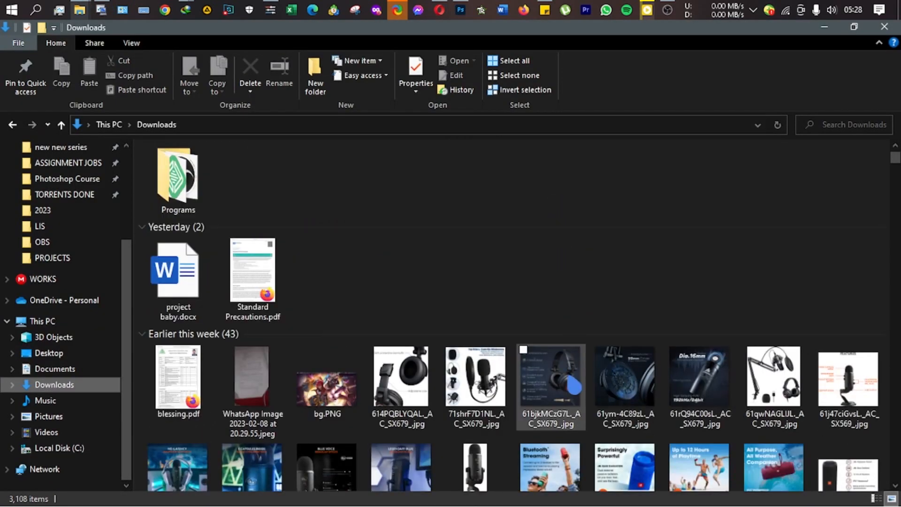
double_click(566, 375)
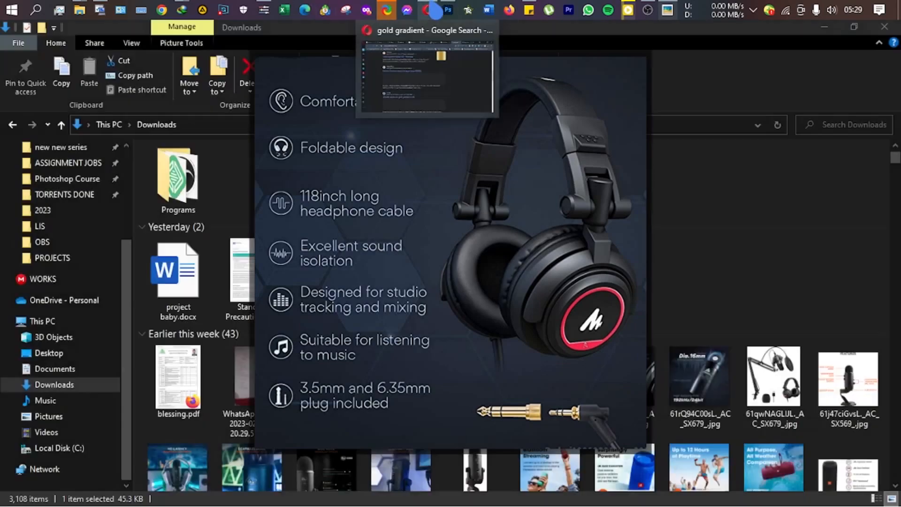
Return to the browser and search the web for "shareX".
click(436, 10)
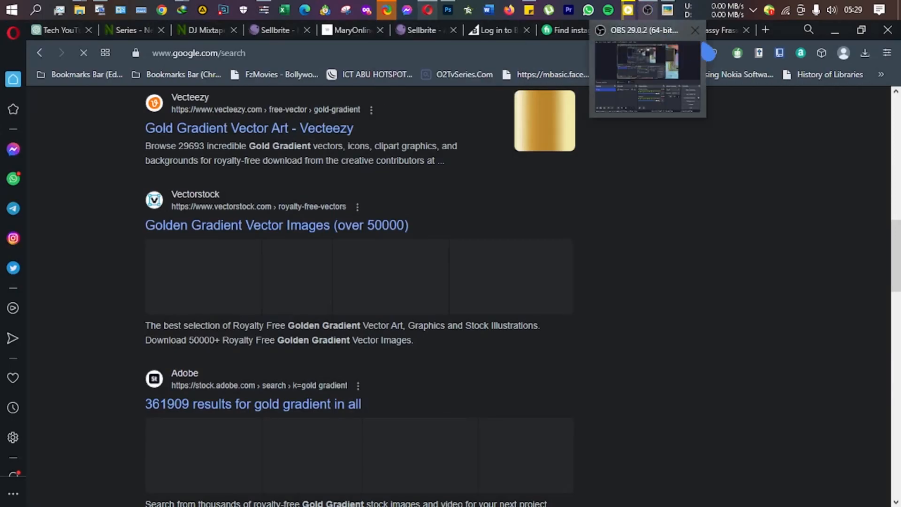
click(427, 56)
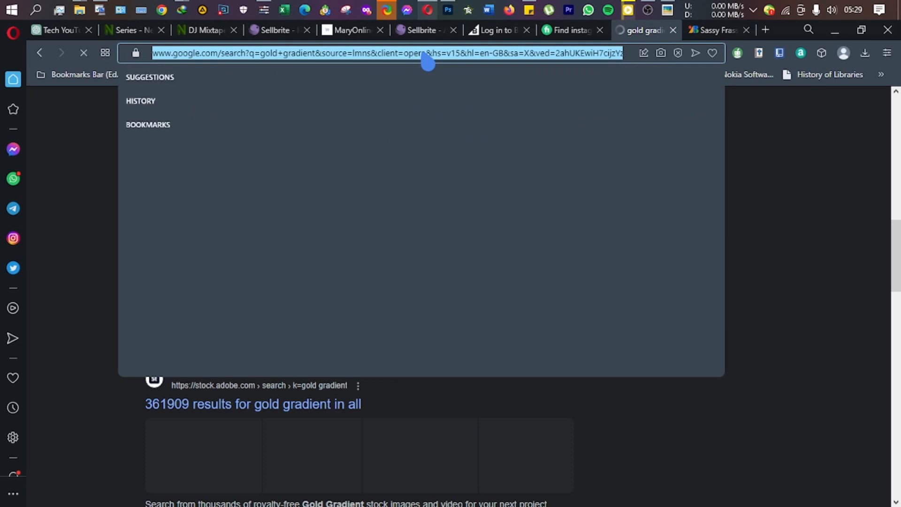
text(shareX)
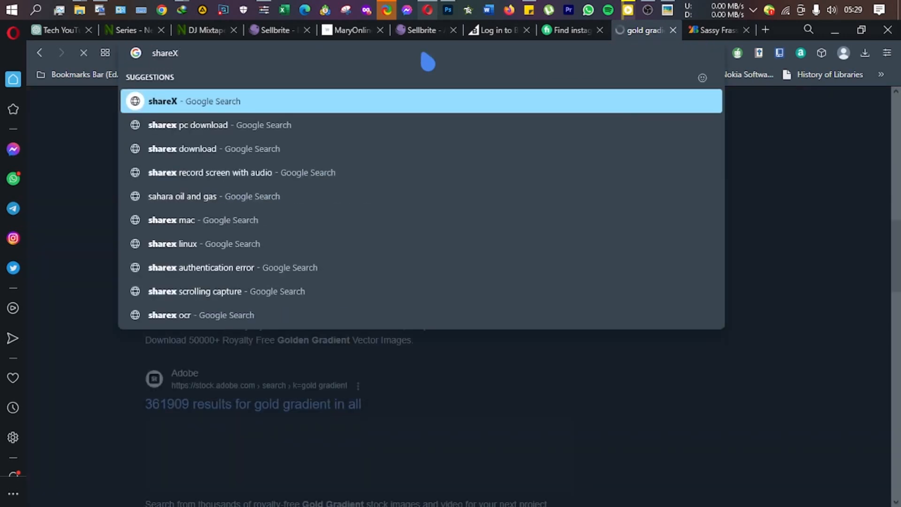
key(Return)
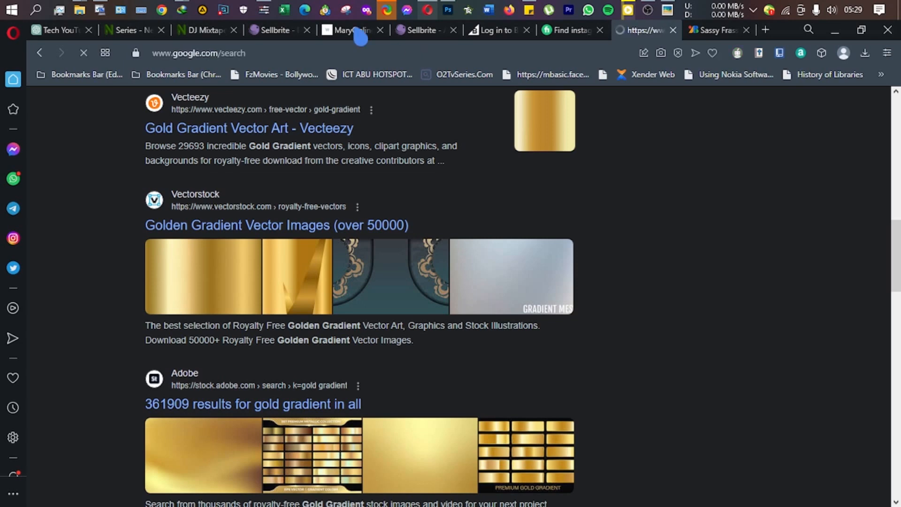
Bring up the ShareX main window to view it, and return to the browser's ShareX search results.
click(398, 9)
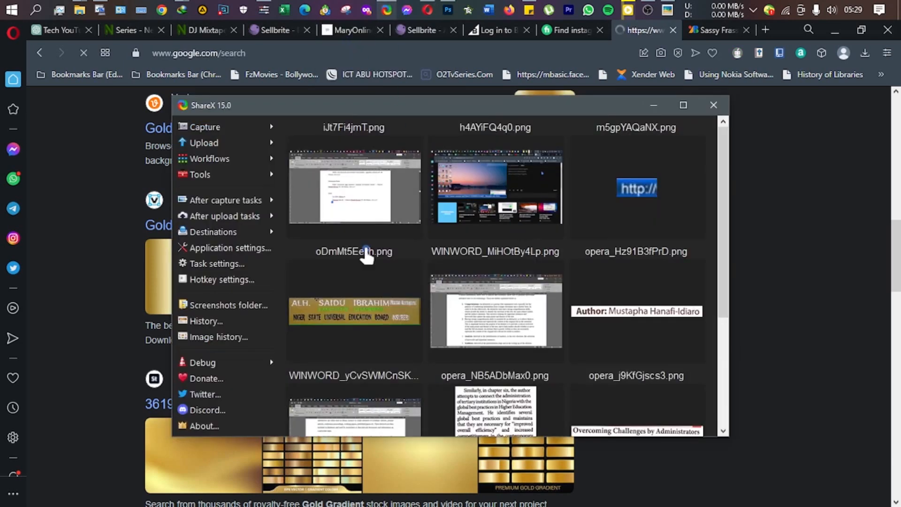
key(ctrl)
key(ctrl)
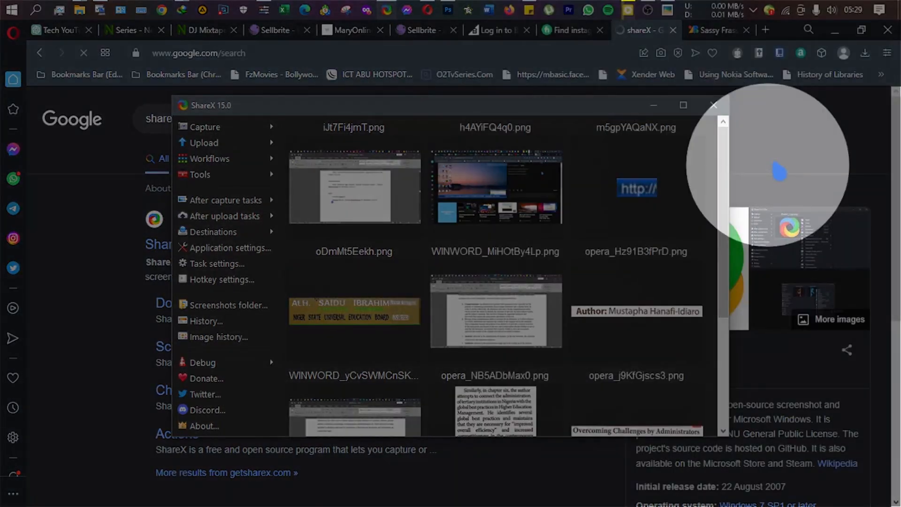
click(781, 161)
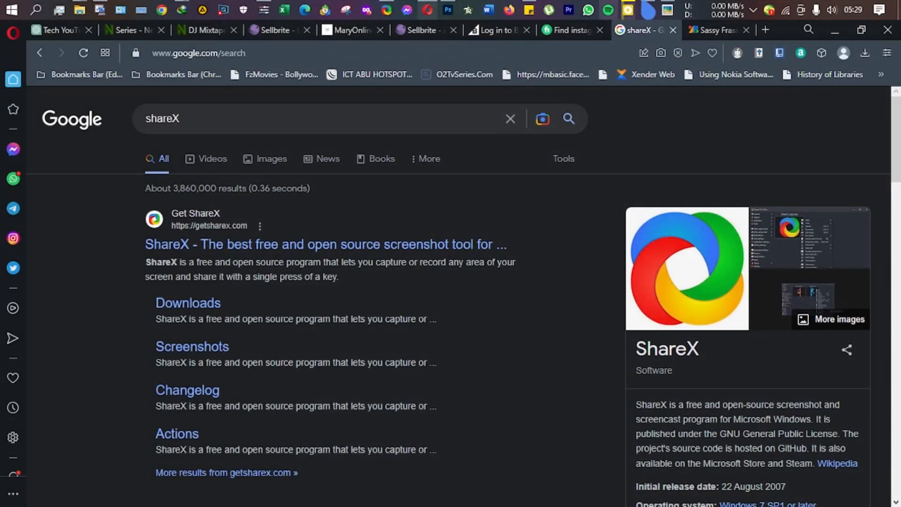
Bring up the headphone image over the browser and capture its feature list as a region for ShareX text recognition.
click(659, 62)
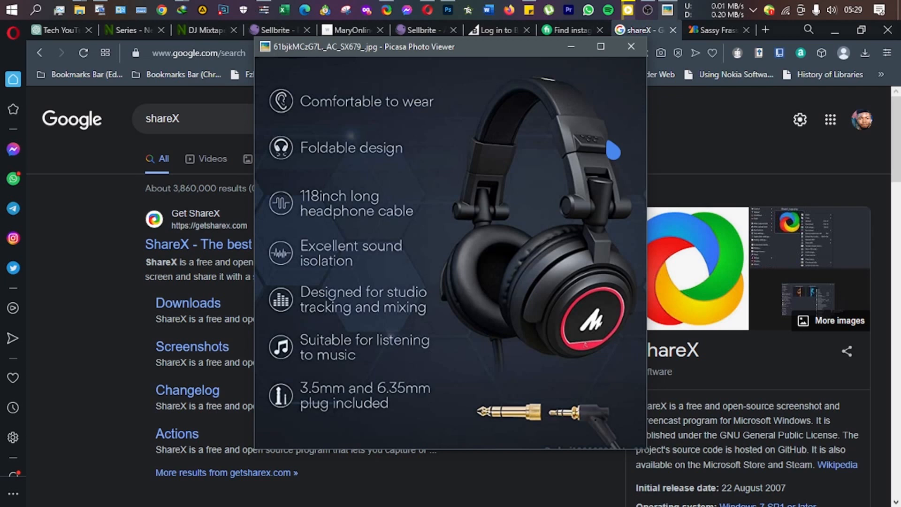
key(ctrl+Print)
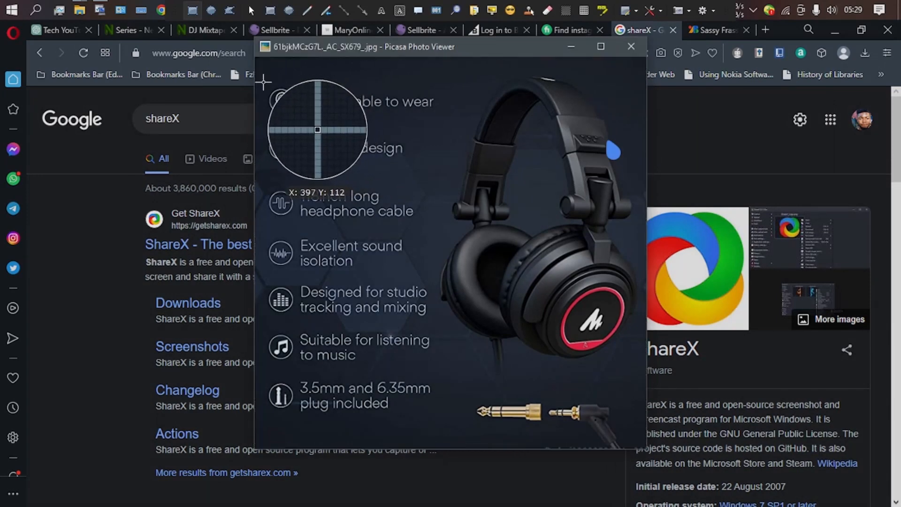
drag(264, 82, 442, 369)
drag(446, 426, 448, 432)
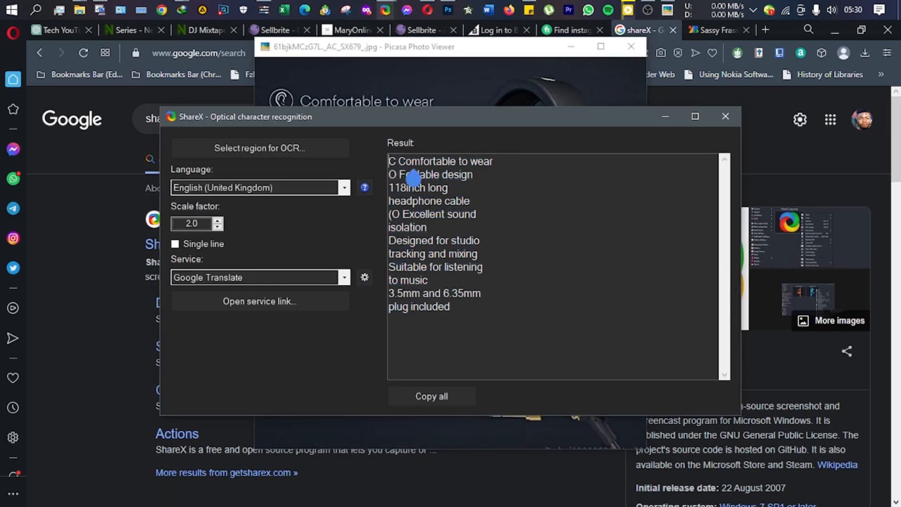
Reposition the ShareX OCR window below the image's first lines to compare the recognized text with the original.
drag(486, 136, 414, 200)
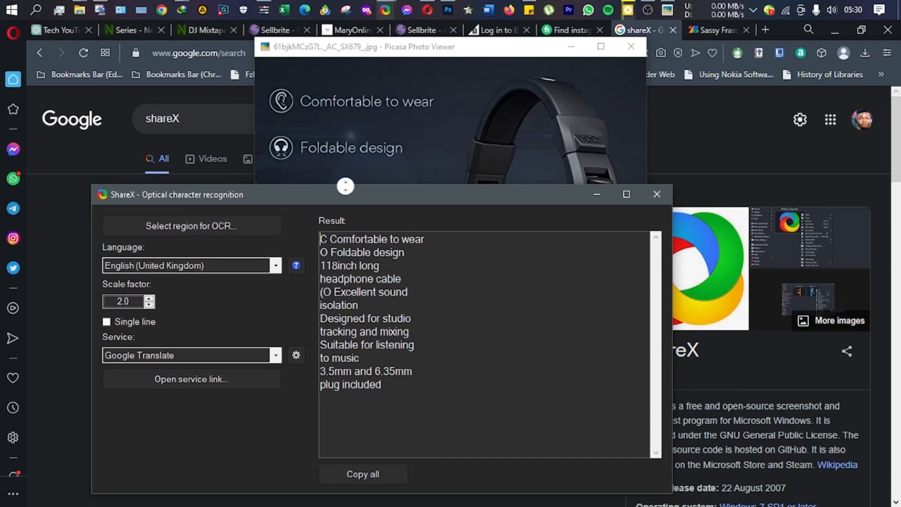
drag(345, 187, 351, 307)
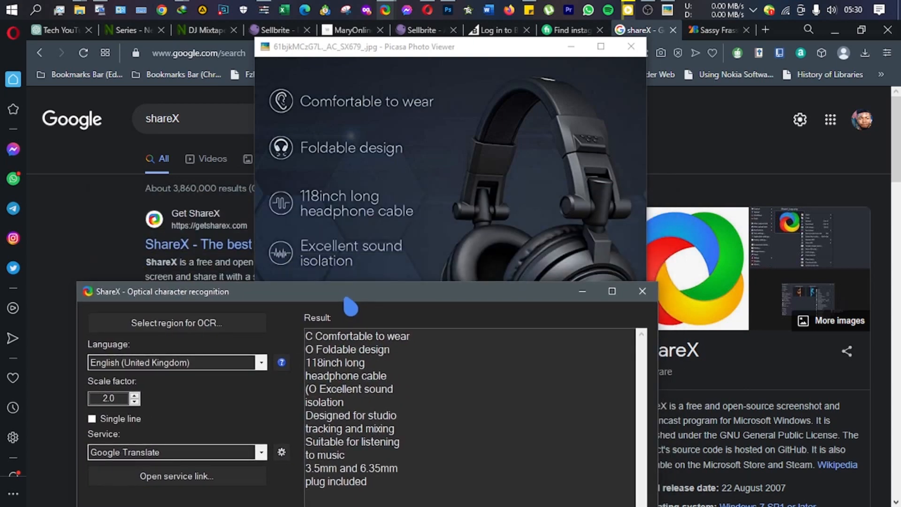
drag(351, 307, 335, 218)
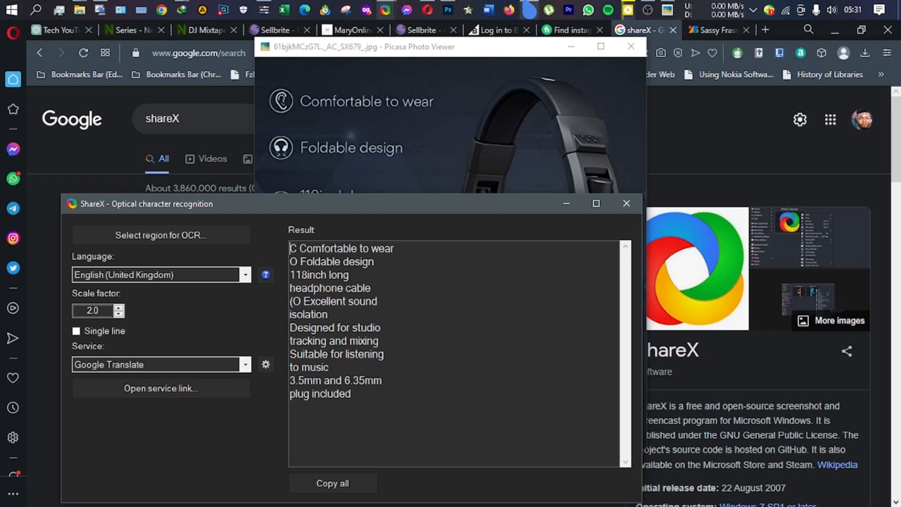
Copy "remove.bg" from the sticky note of designer tools and open that site in a new browser tab.
click(530, 11)
drag(692, 134, 650, 139)
key(ctrl+c)
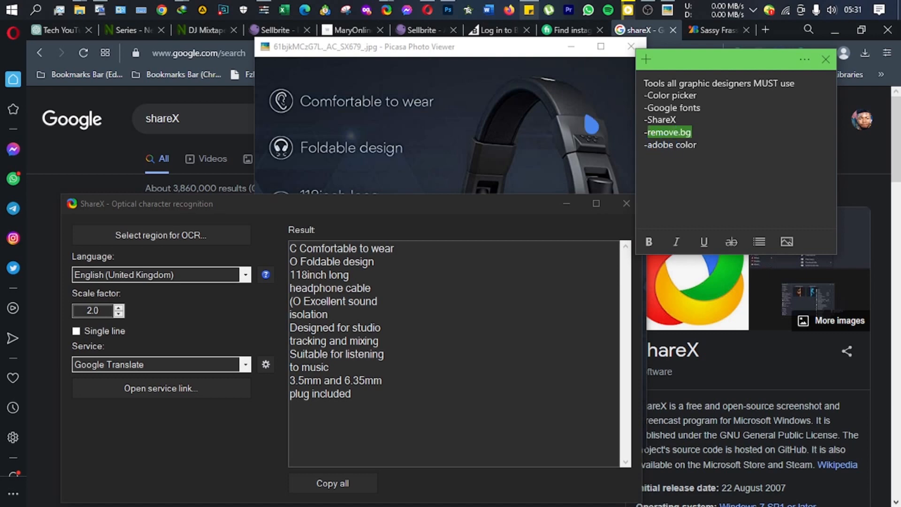
click(191, 51)
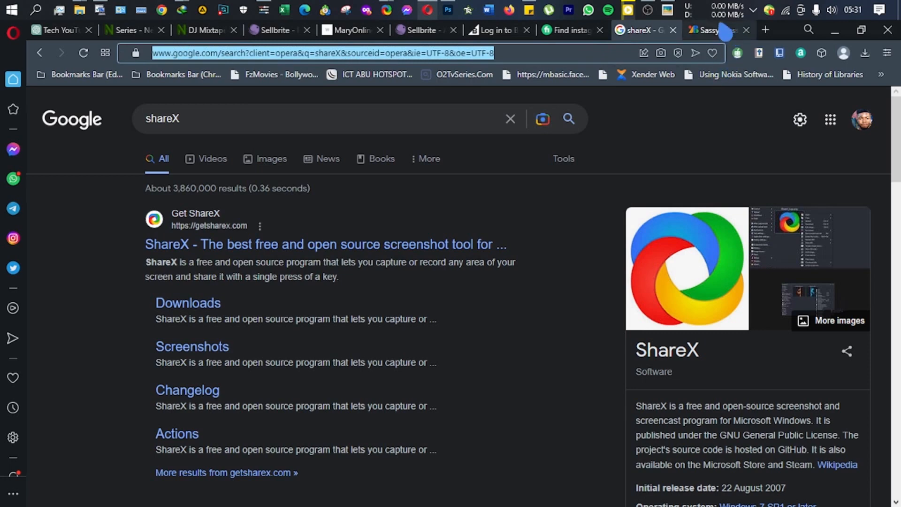
click(765, 31)
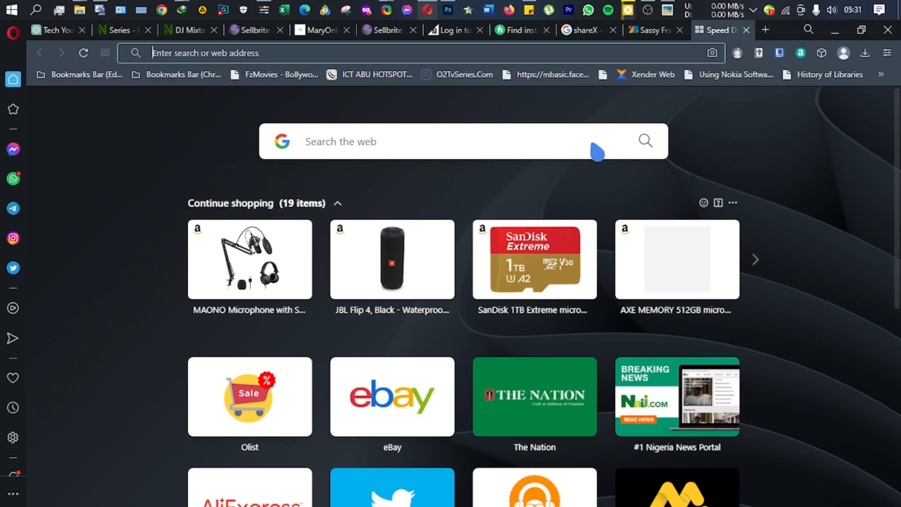
key(ctrl+v)
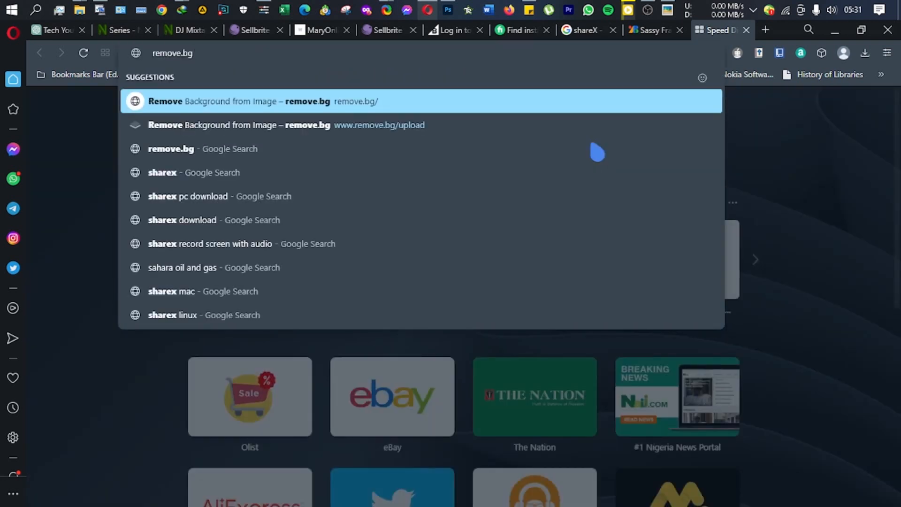
key(Return)
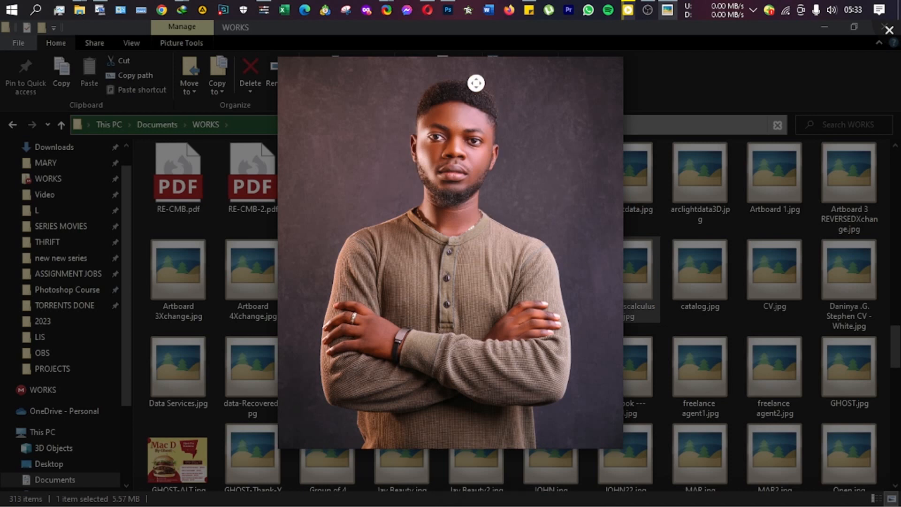
Upload the portrait DSC_1443.jpg from the WORKS folder to remove.bg and download the background-free version.
click(441, 10)
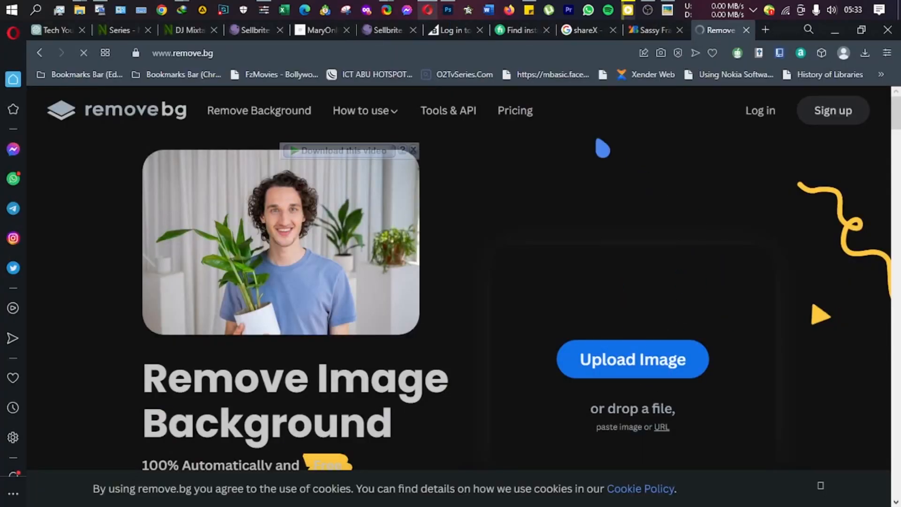
click(636, 360)
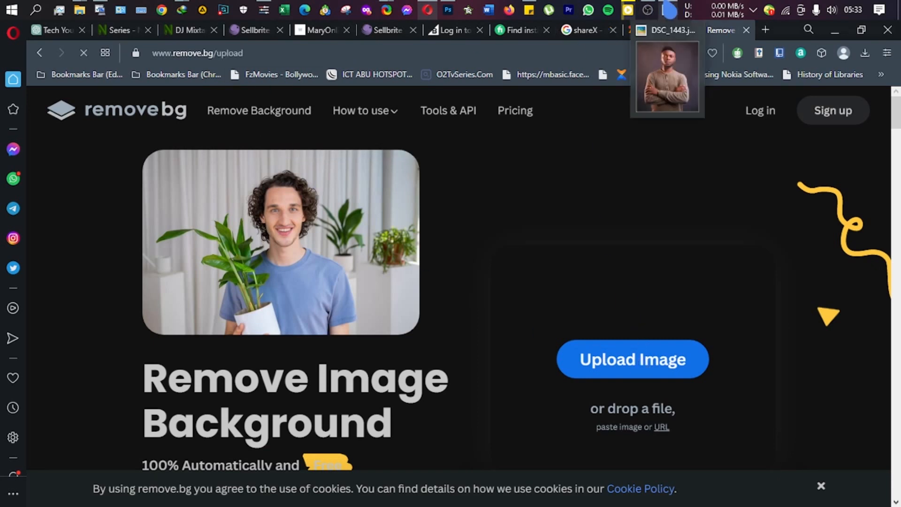
click(668, 9)
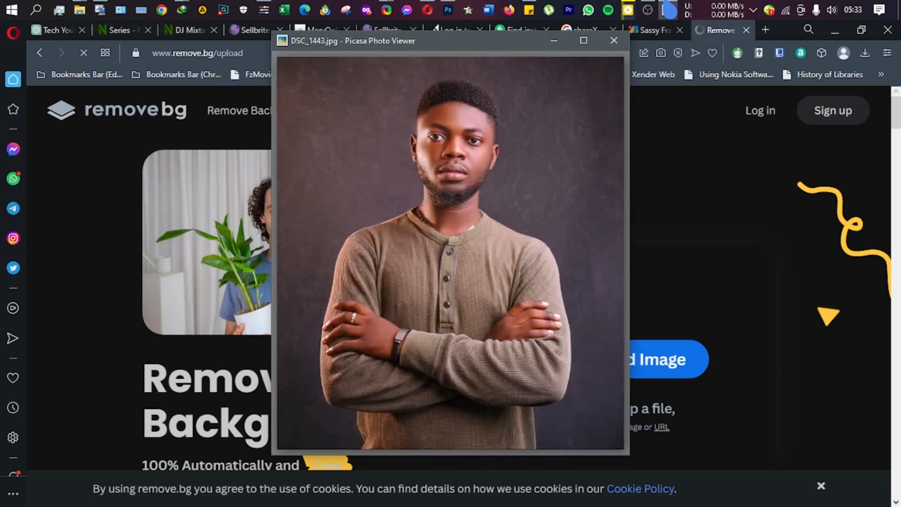
click(669, 10)
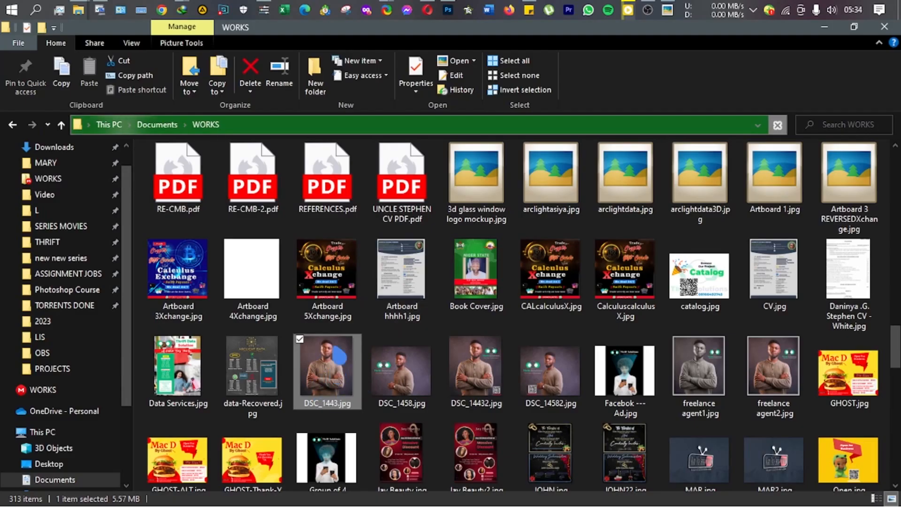
drag(465, 148, 465, 418)
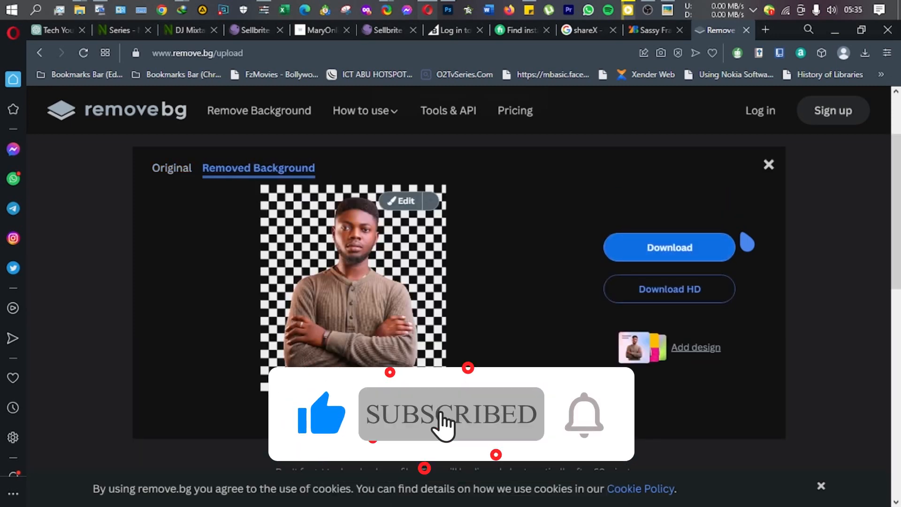
click(717, 251)
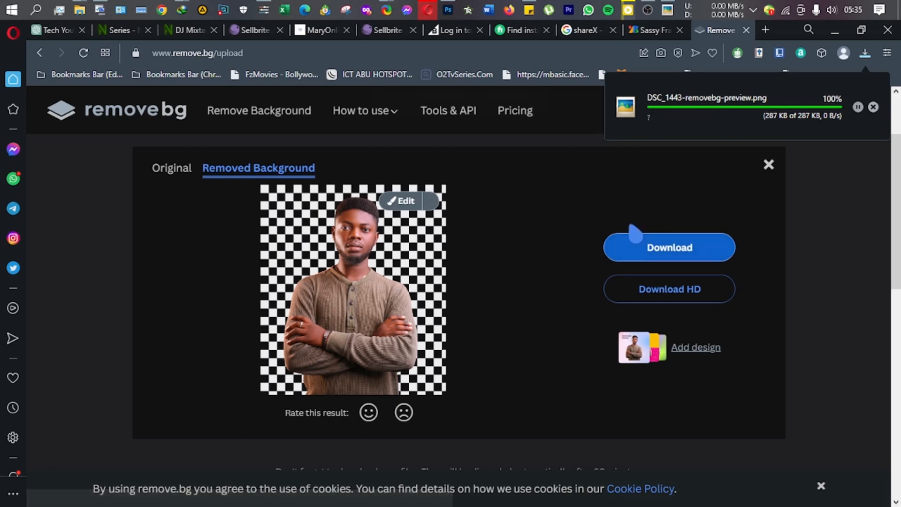
Highlight "adobe color" in the sticky note, search for it in a new tab, and bring up the Adobe Color wheel page.
click(536, 10)
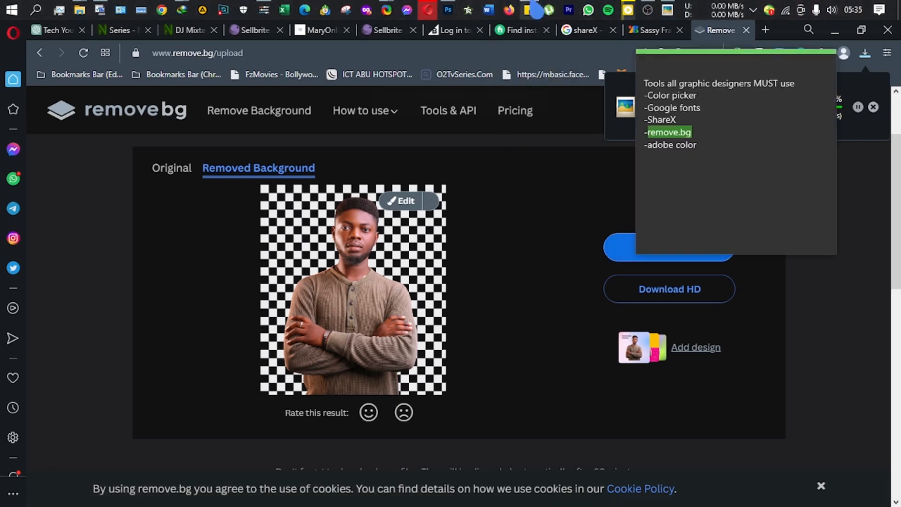
drag(714, 155, 648, 158)
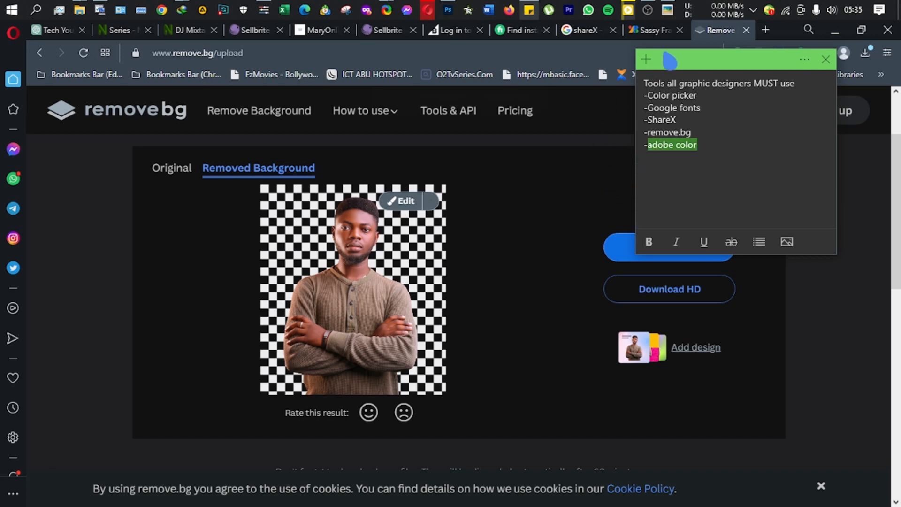
click(765, 36)
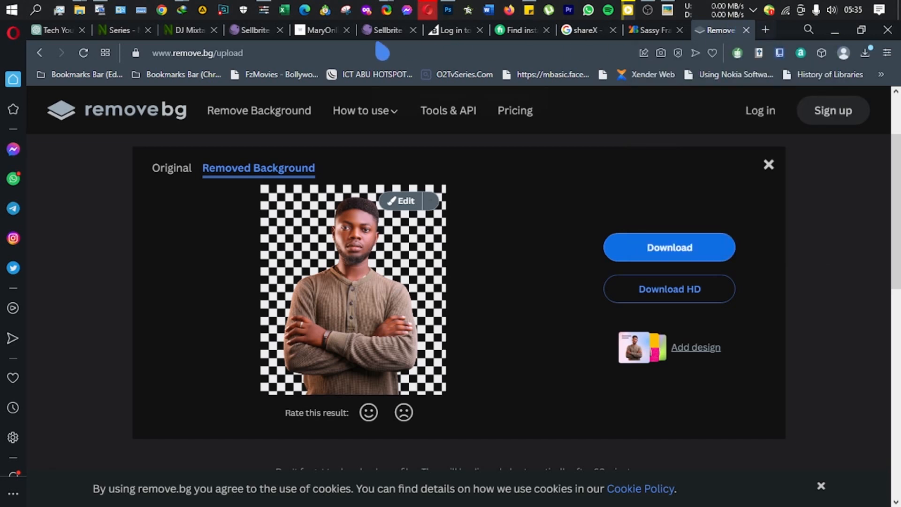
key(ctrl+t)
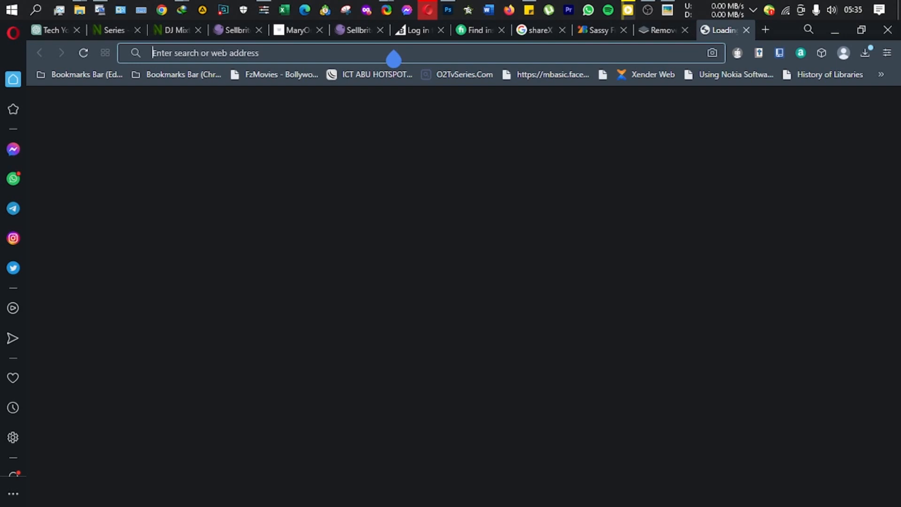
text(adobe color)
key(Return)
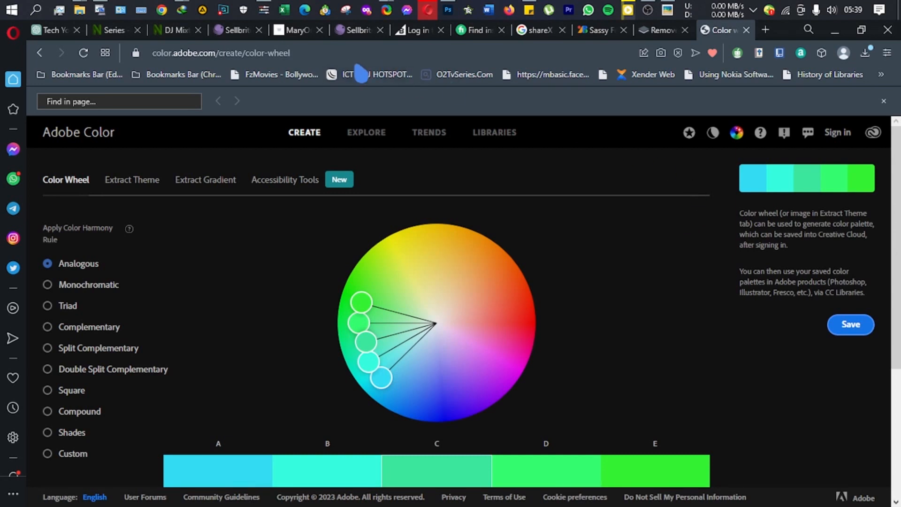
click(345, 59)
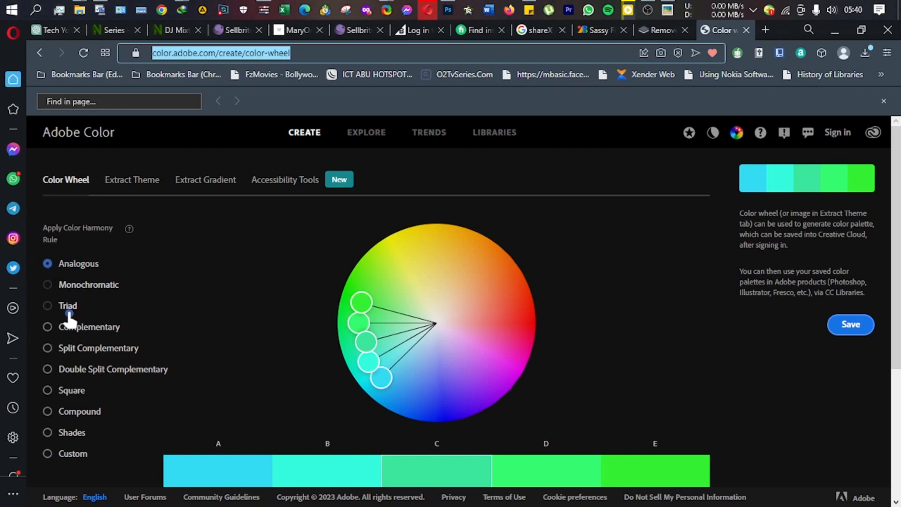
Preview the Monochromatic, Triad, Complementary, Square, Compound and Shades harmony rules on the color wheel.
click(81, 288)
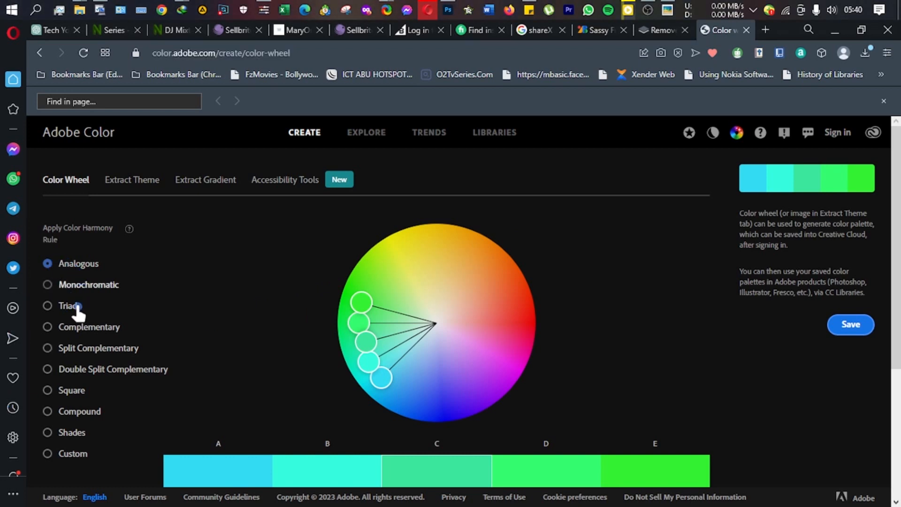
click(76, 308)
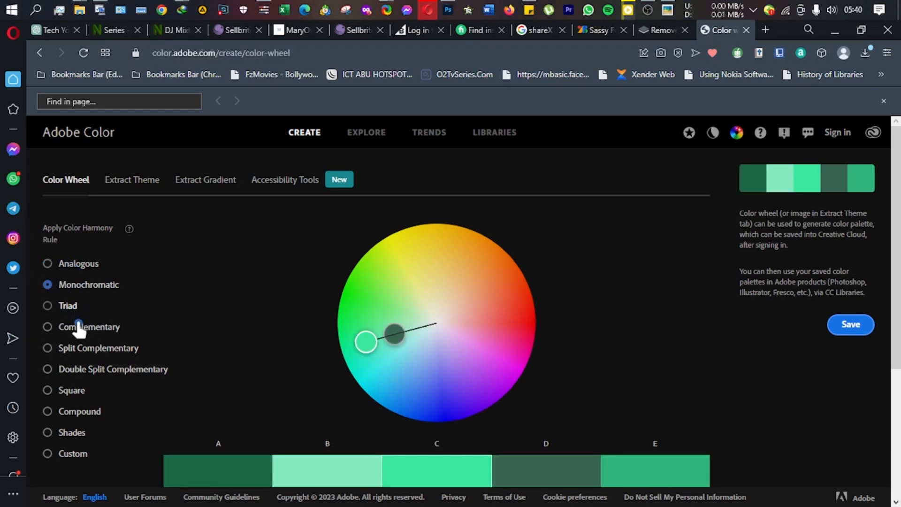
click(83, 328)
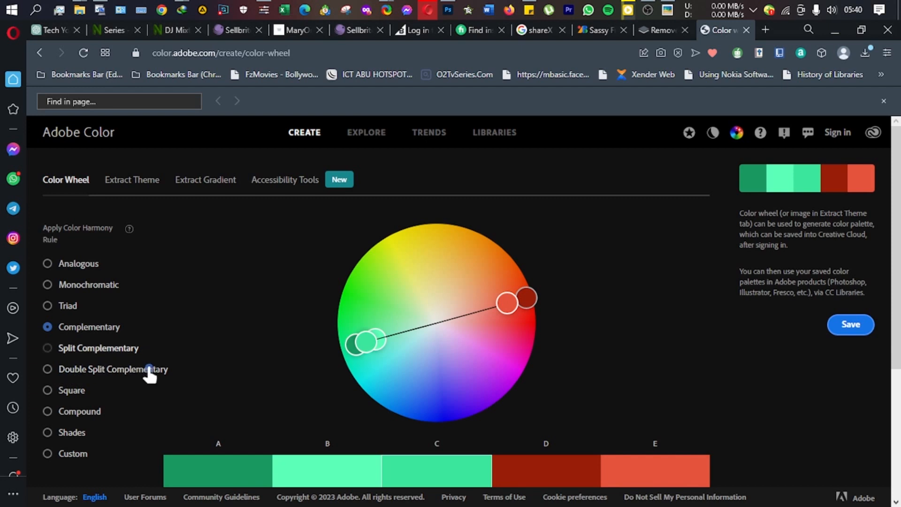
click(84, 393)
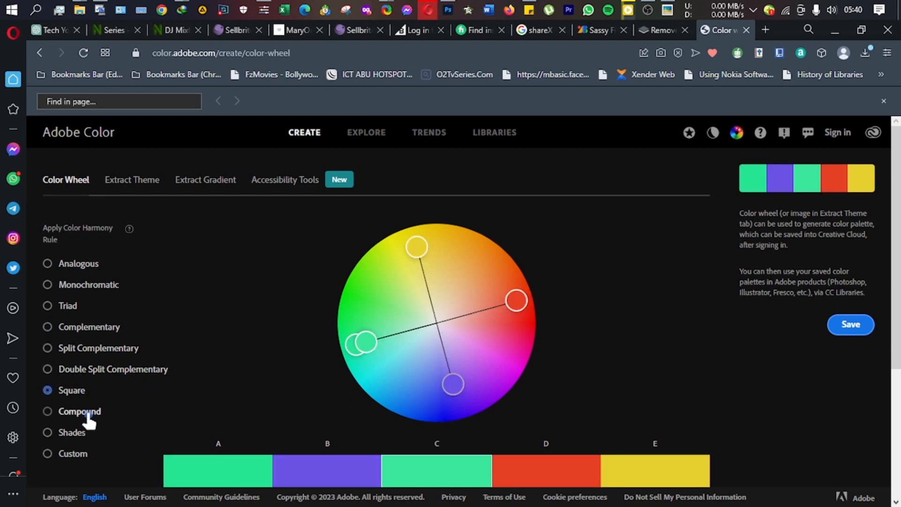
click(87, 413)
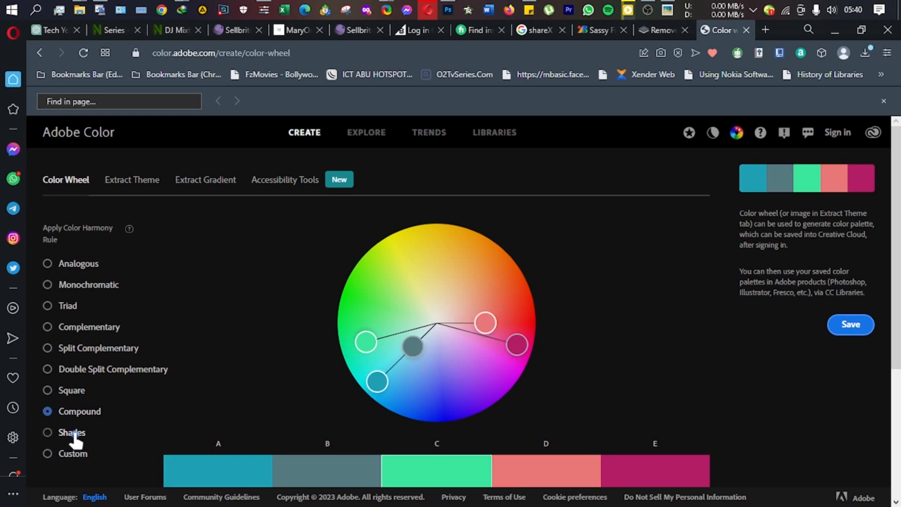
click(73, 434)
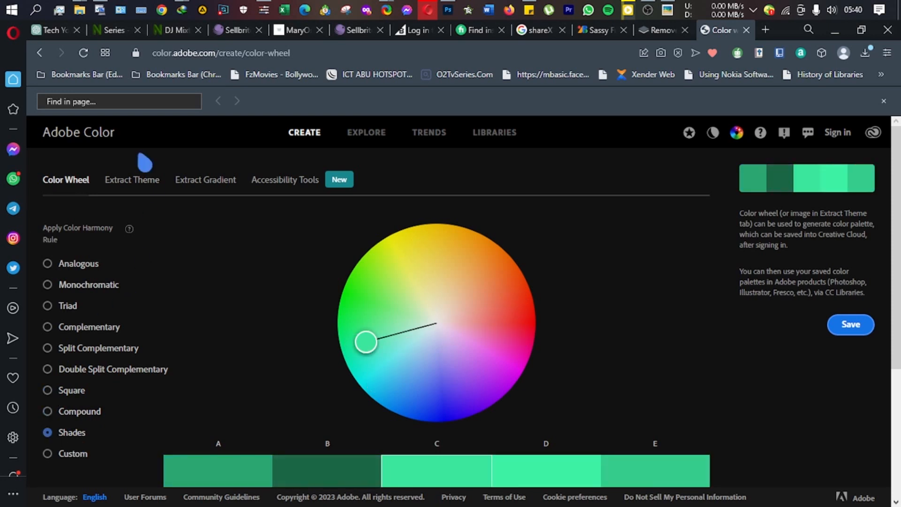
Look at the Extract Theme and Extract Gradient pages and return to the Color Wheel.
click(131, 182)
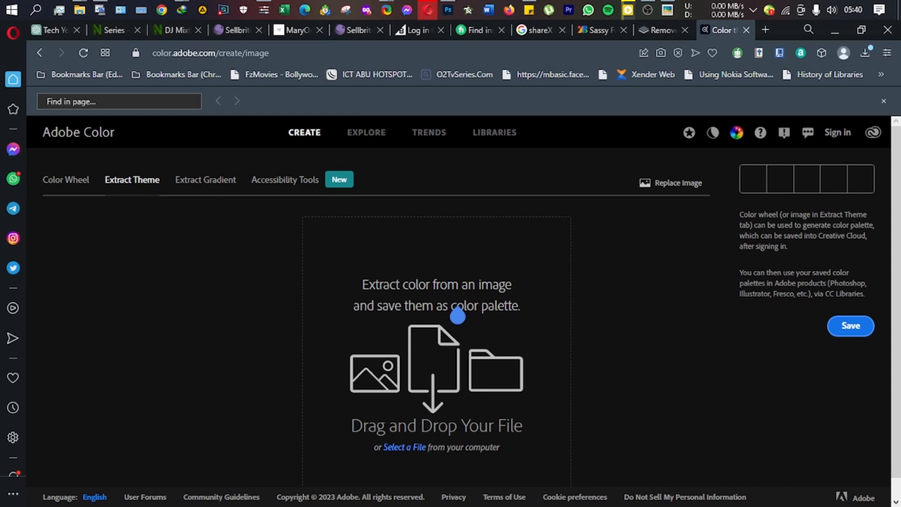
click(219, 182)
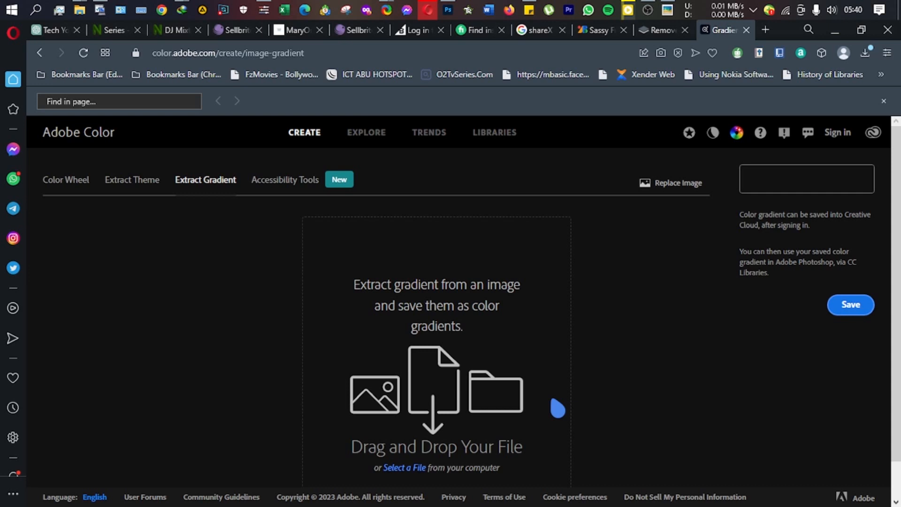
click(68, 183)
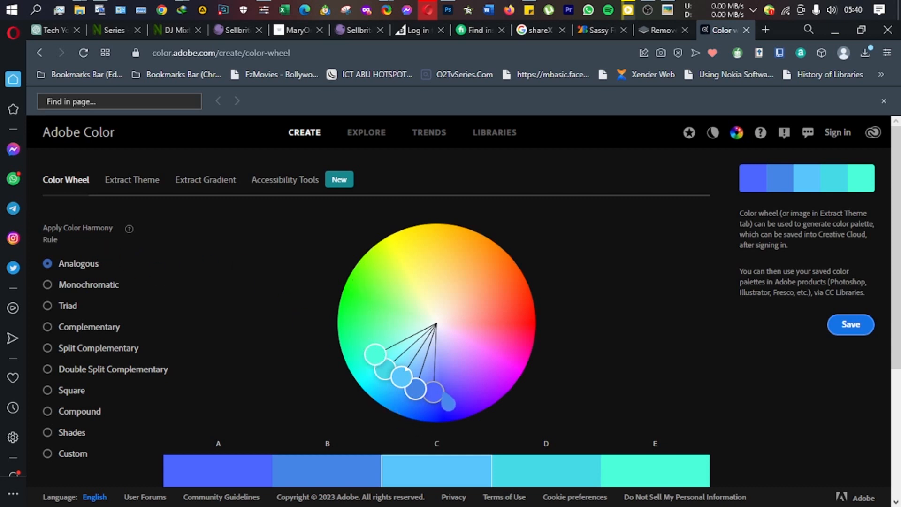
Spread the Analogous palette around the wheel, moving swatch A through magenta to orange and swatch B to crimson.
drag(436, 394, 498, 363)
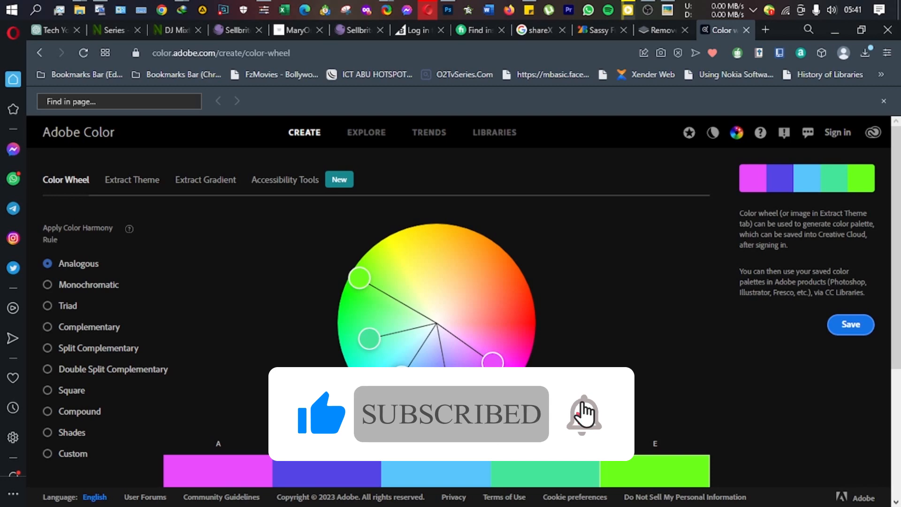
drag(492, 359, 489, 358)
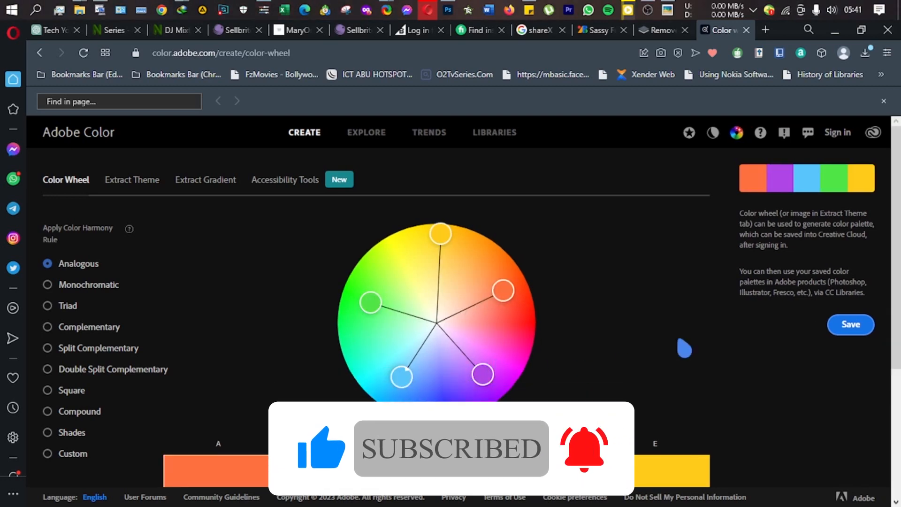
scroll(728, 322, down, 4)
scroll(717, 328, up, 4)
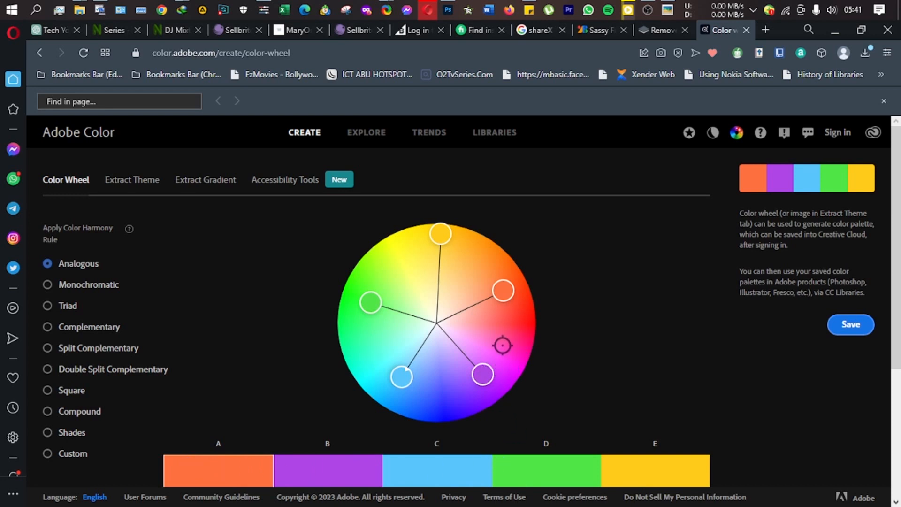
click(513, 333)
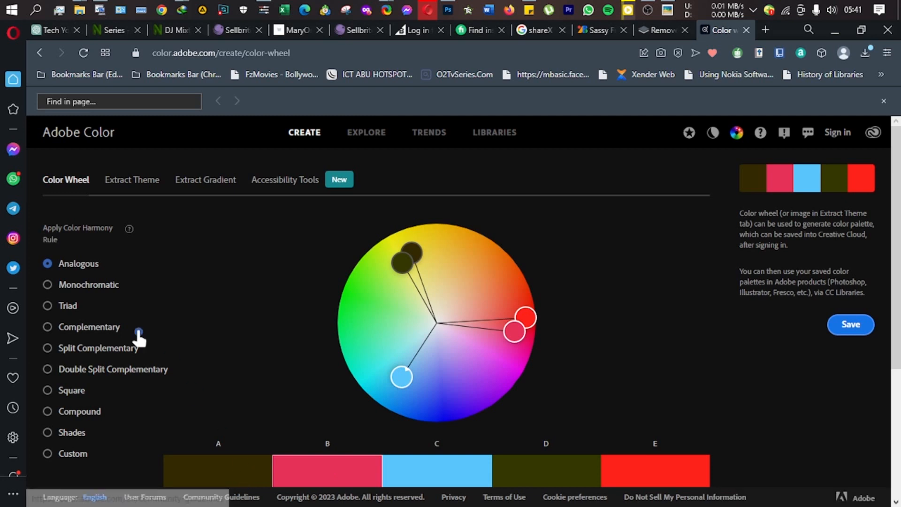
Apply the Monochromatic rule with swatch E in bright green, and switch to the Triad rule with swatch B moved to red.
click(89, 284)
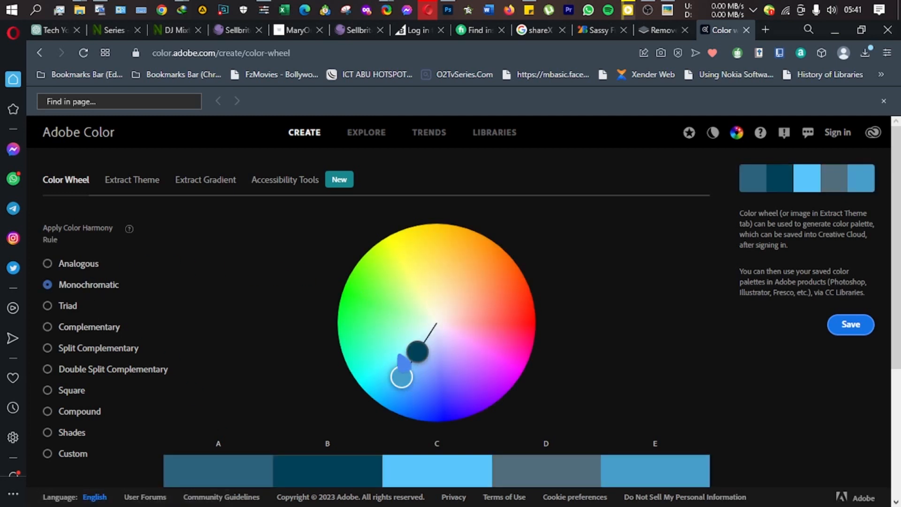
click(361, 305)
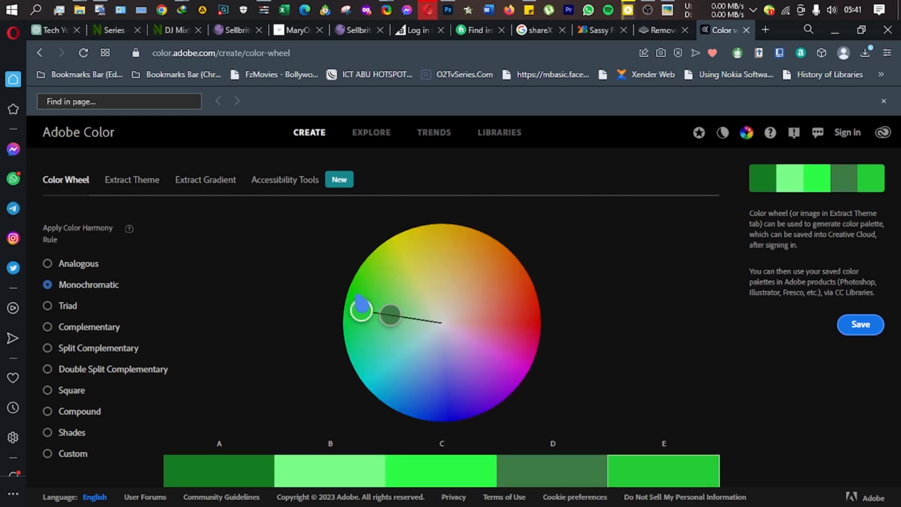
drag(357, 295, 361, 298)
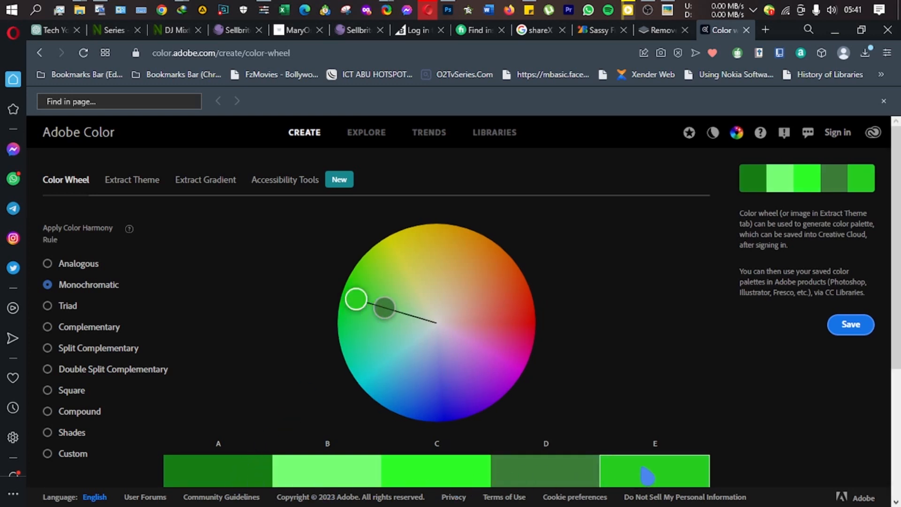
click(73, 306)
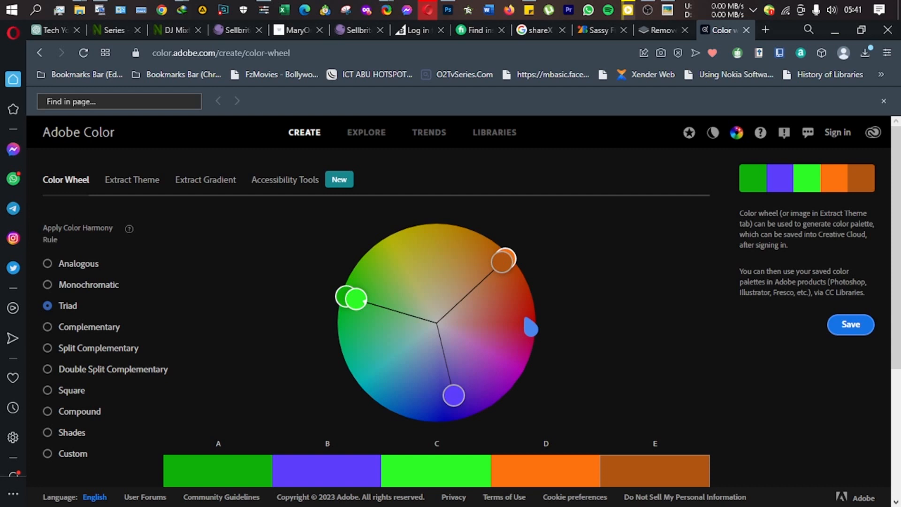
drag(530, 327, 523, 317)
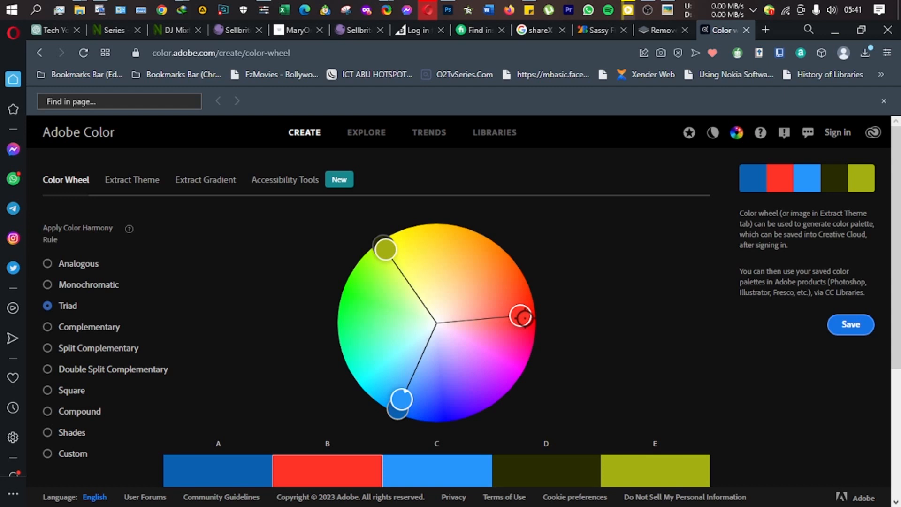
Revisit the Extract Theme and Extract Gradient pages and bring up the sticky note listing the designer tools.
click(140, 184)
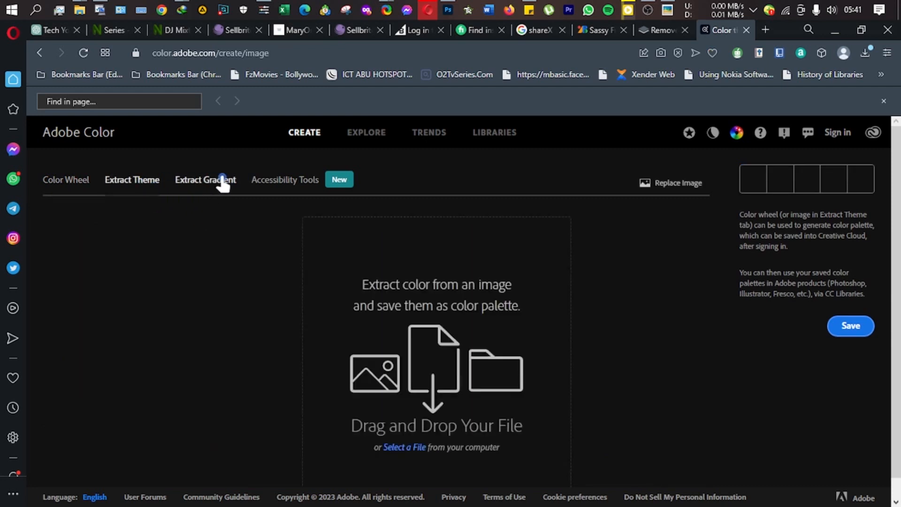
click(230, 179)
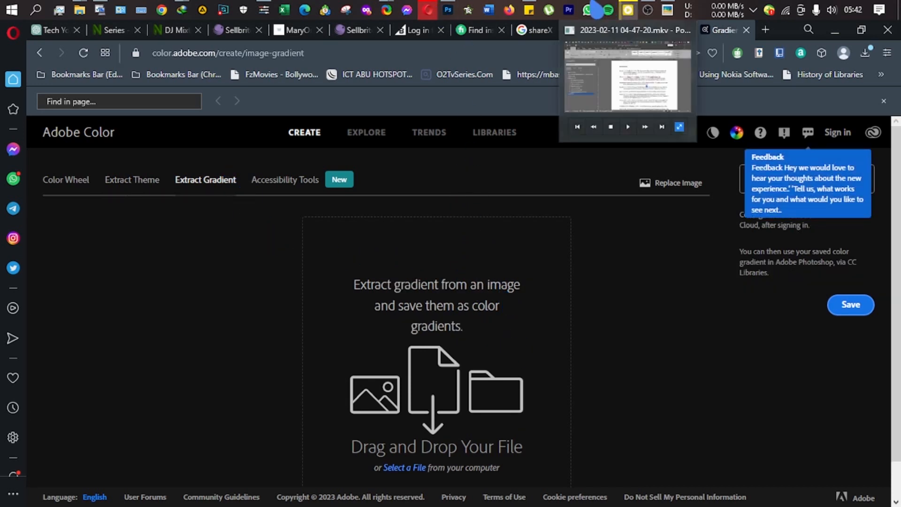
click(528, 9)
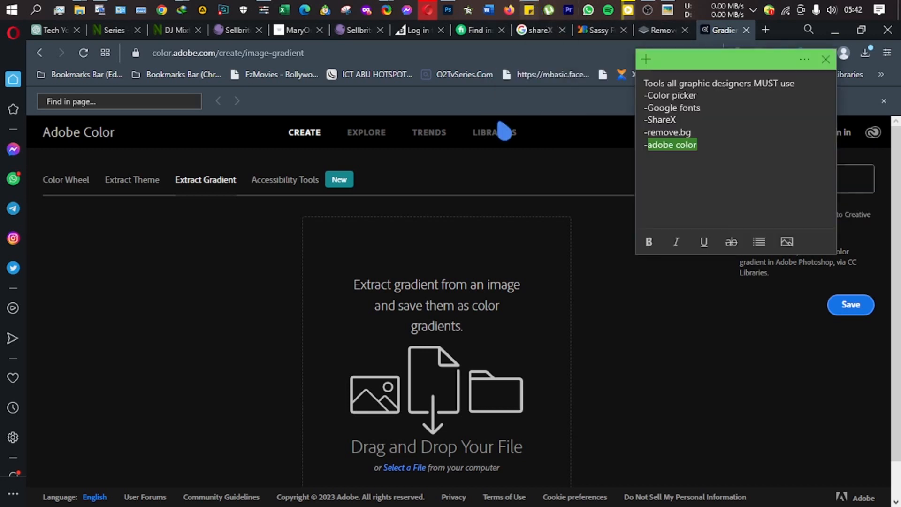